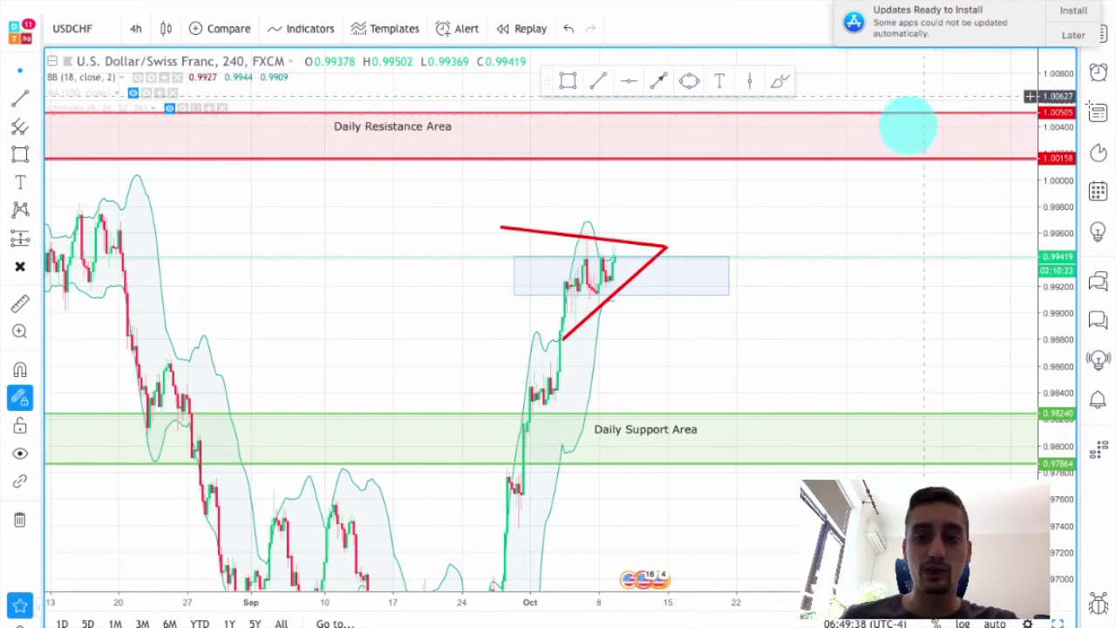
Step: Switch the USDCHF chart to the 1 day timeframe
scroll(867, 192, up, 3)
drag(780, 206, 889, 185)
scroll(892, 188, up, 1)
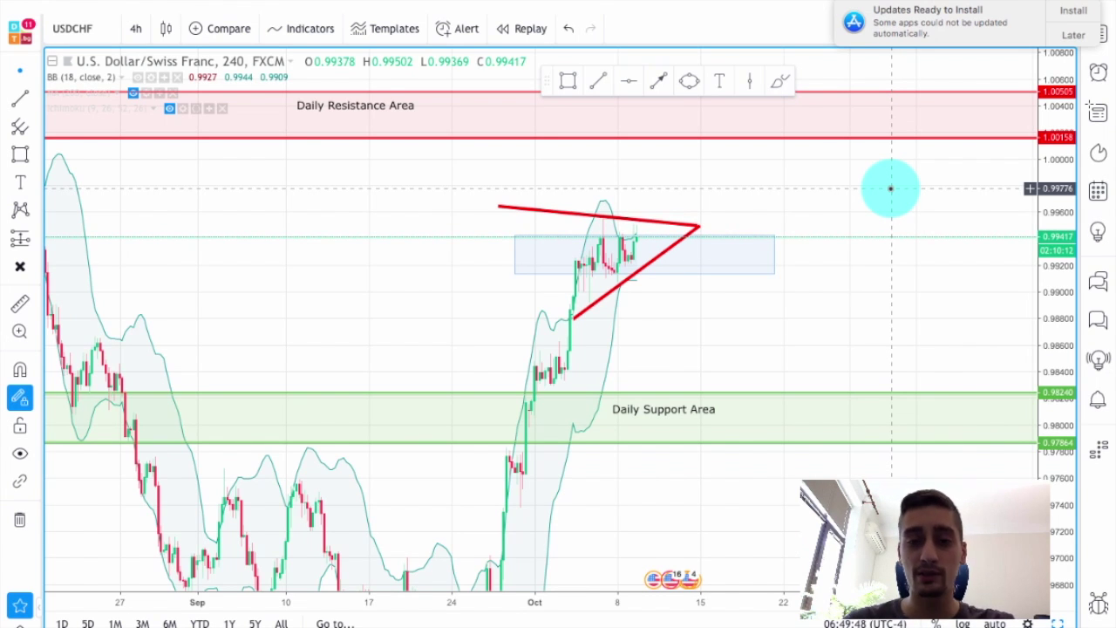
click(136, 29)
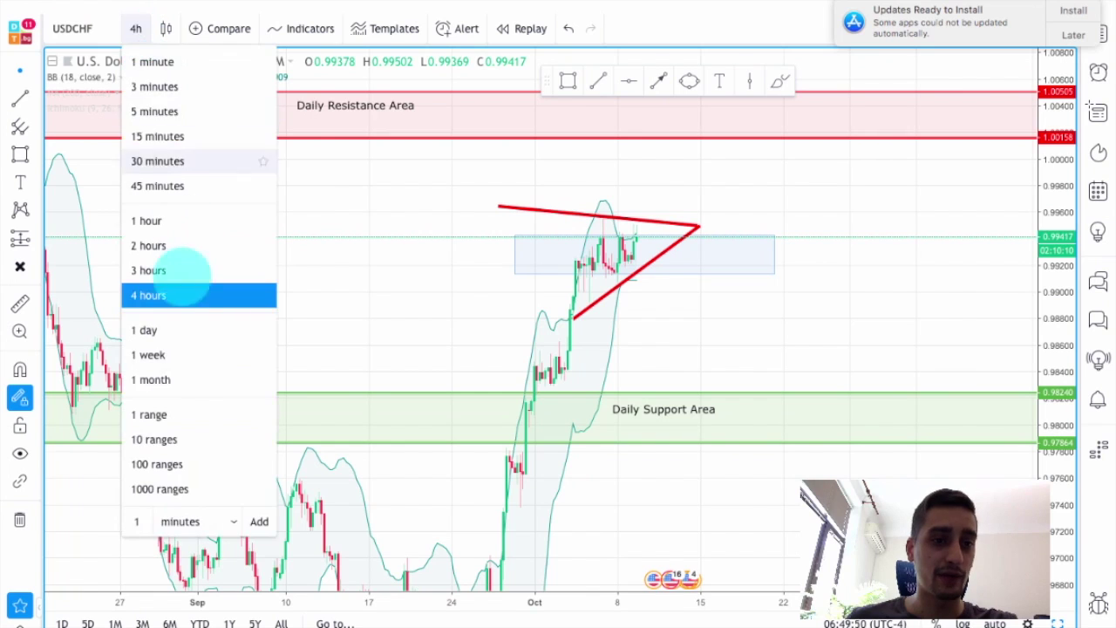
click(166, 333)
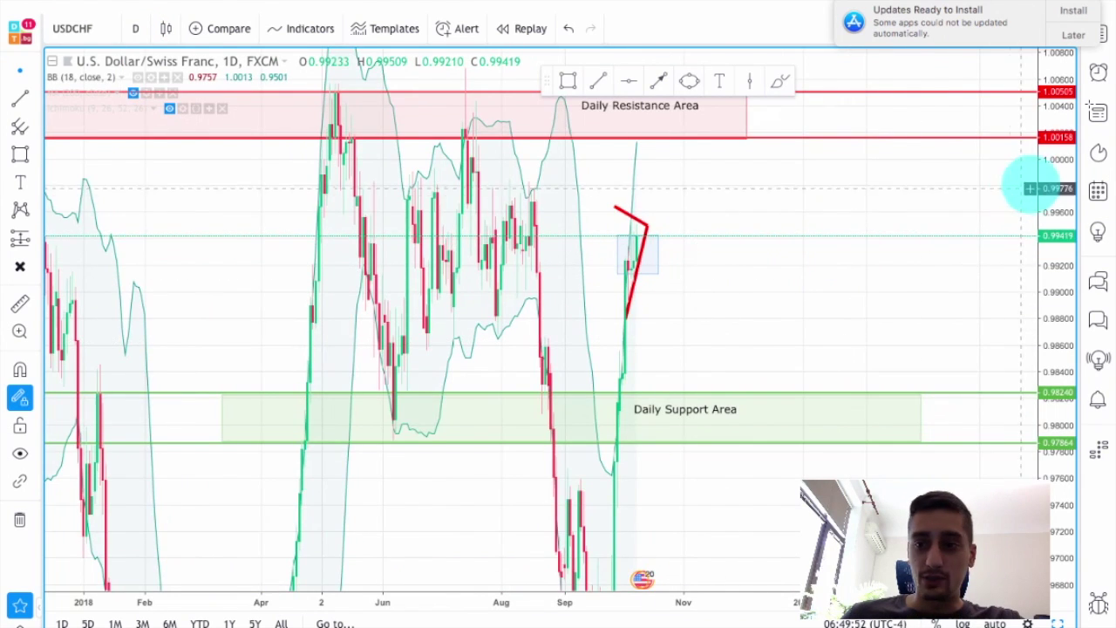
Step: Examine the daily price action around the Daily Resistance Area, the Daily Support Area and the red triangle
drag(1060, 333, 1052, 448)
scroll(884, 298, up, 3)
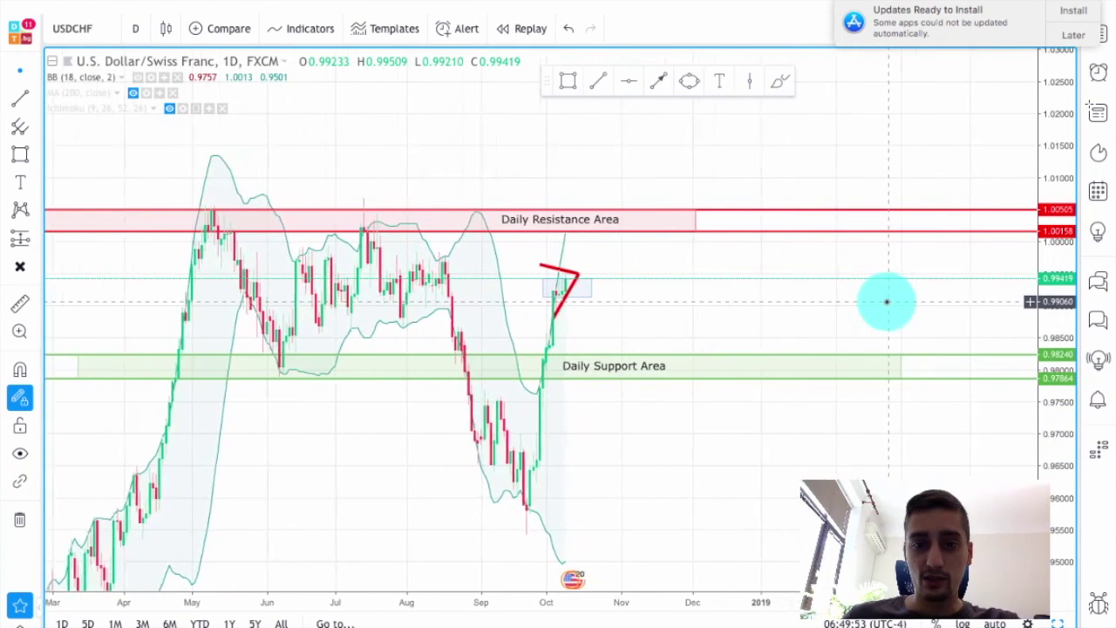
scroll(884, 298, up, 1)
drag(677, 317, 777, 310)
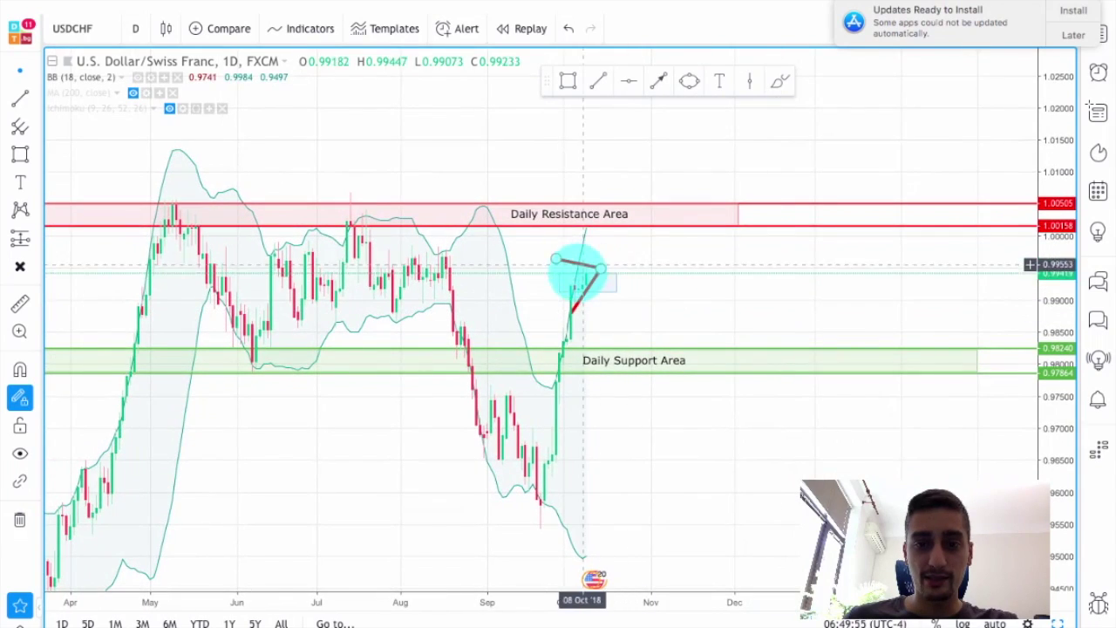
drag(703, 309, 180, 287)
drag(454, 290, 1046, 291)
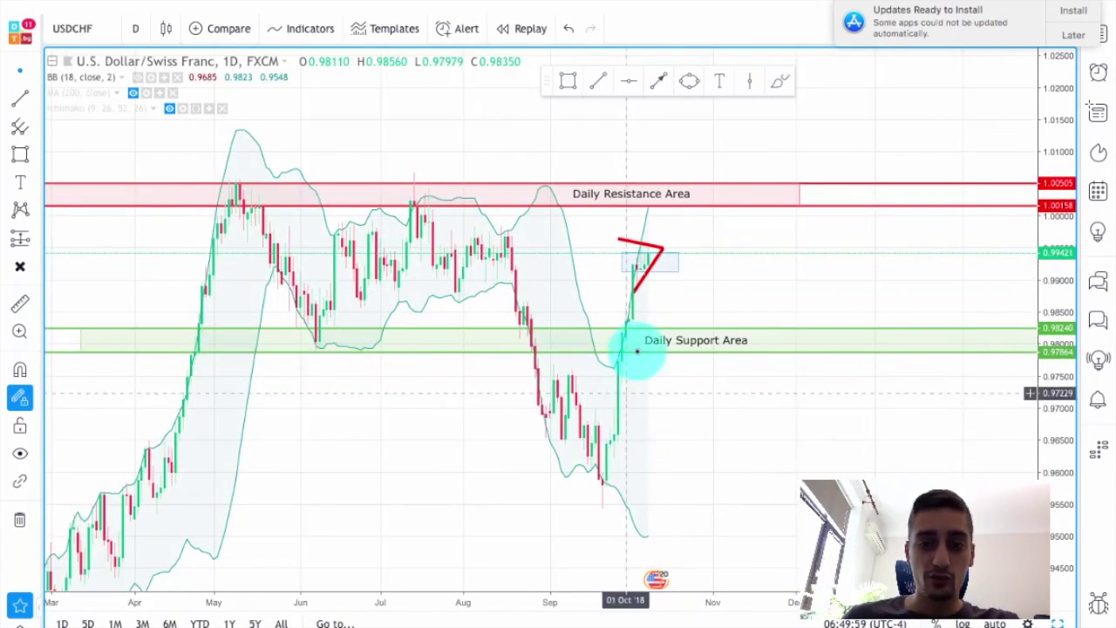
click(649, 270)
click(599, 469)
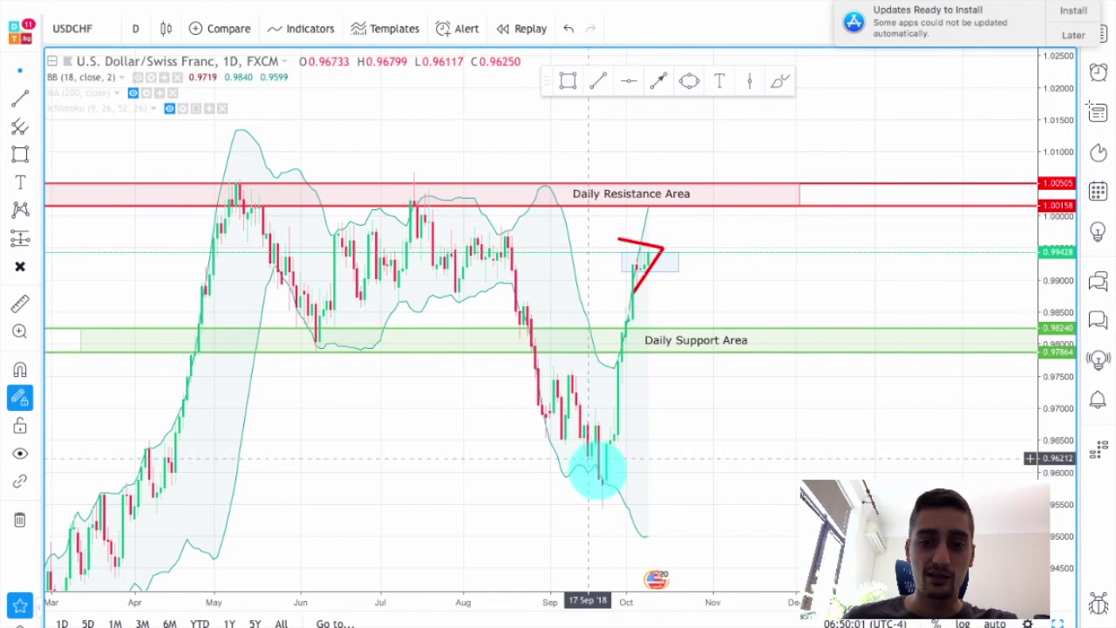
drag(760, 299, 787, 313)
scroll(786, 312, up, 2)
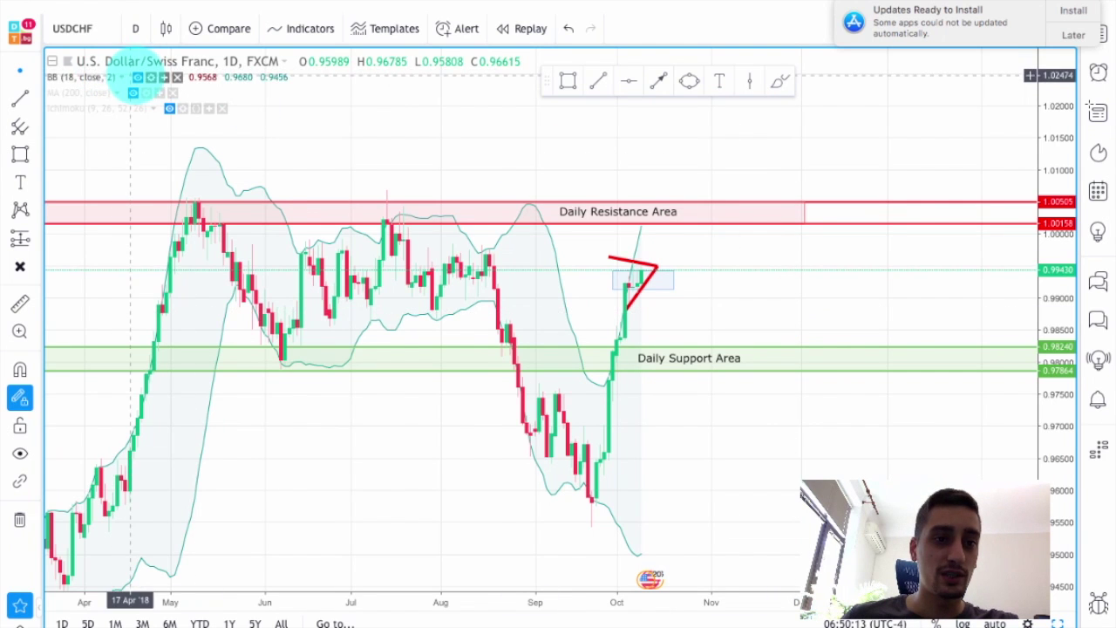
Step: Hide the Bollinger Bands indicator on the daily chart and dismiss the incoming mail notification
click(137, 78)
scroll(515, 164, up, 1)
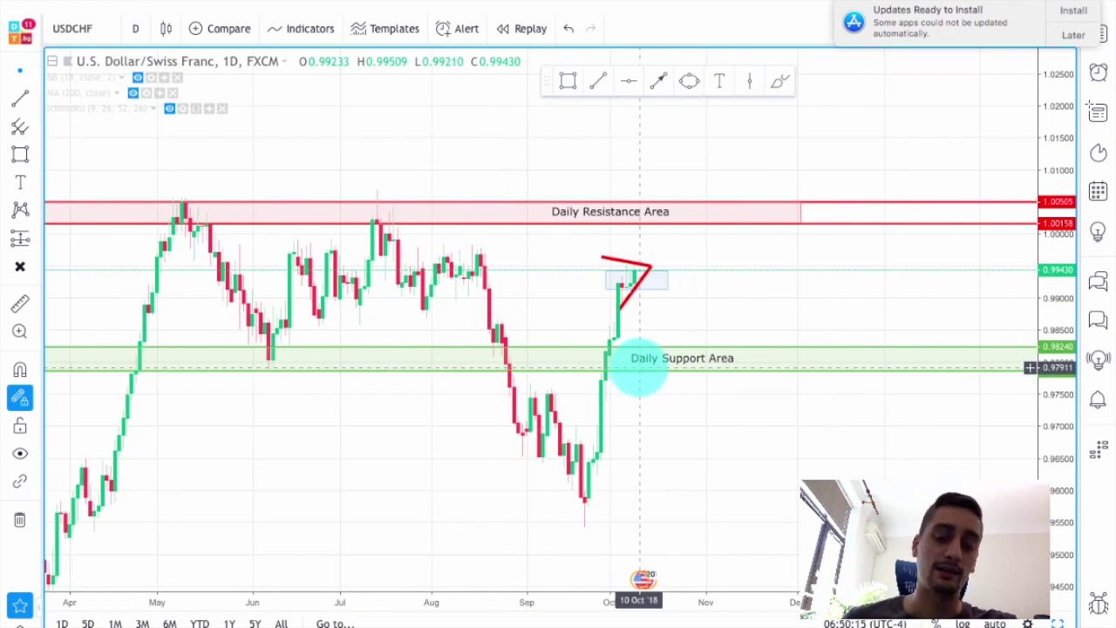
scroll(813, 314, up, 1)
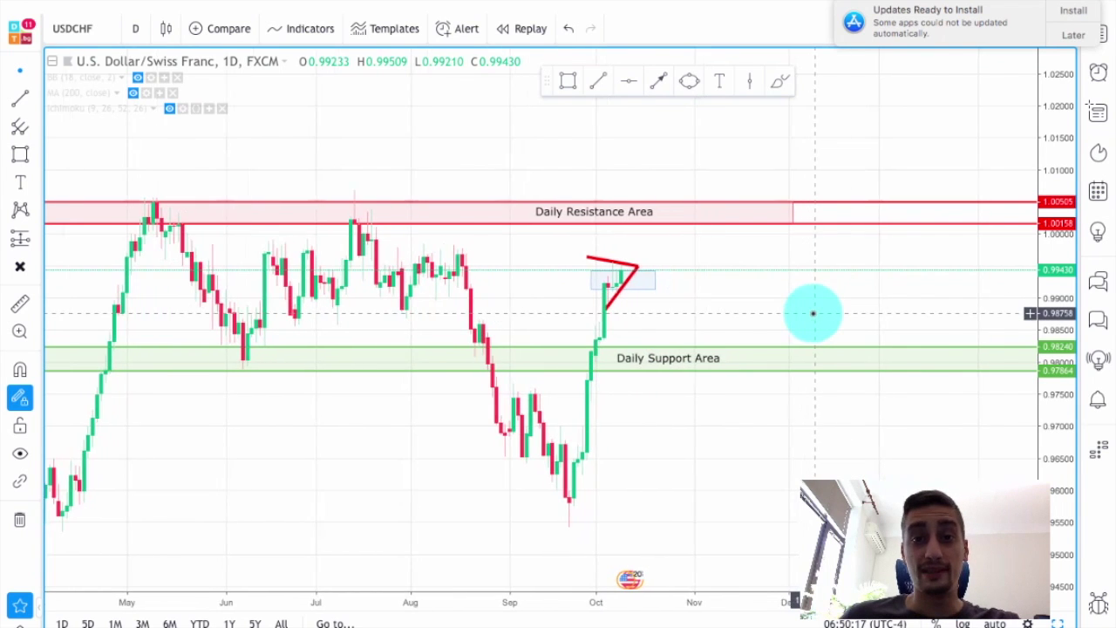
drag(805, 320, 853, 315)
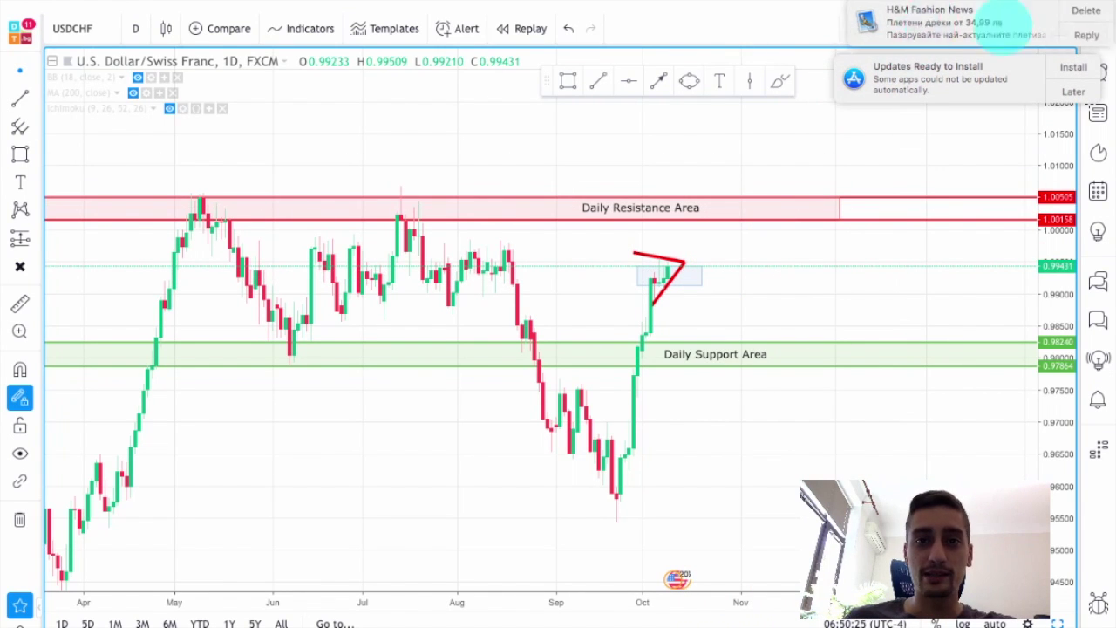
click(1074, 10)
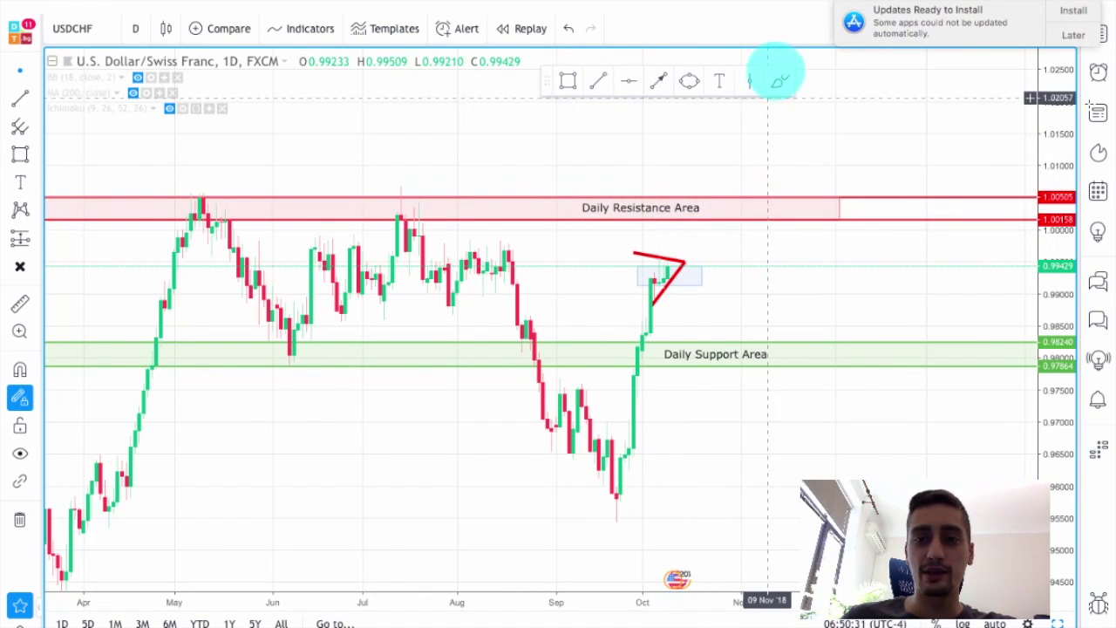
Step: Circle the May and July price peaks inside the Daily Resistance Area with an orange Brush
click(780, 80)
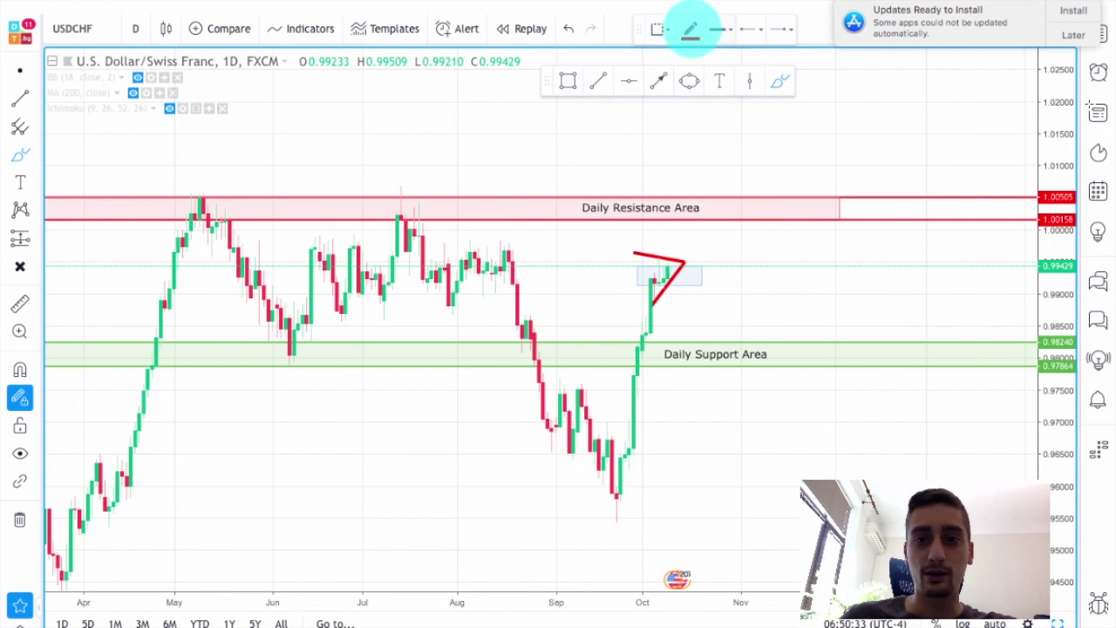
click(690, 29)
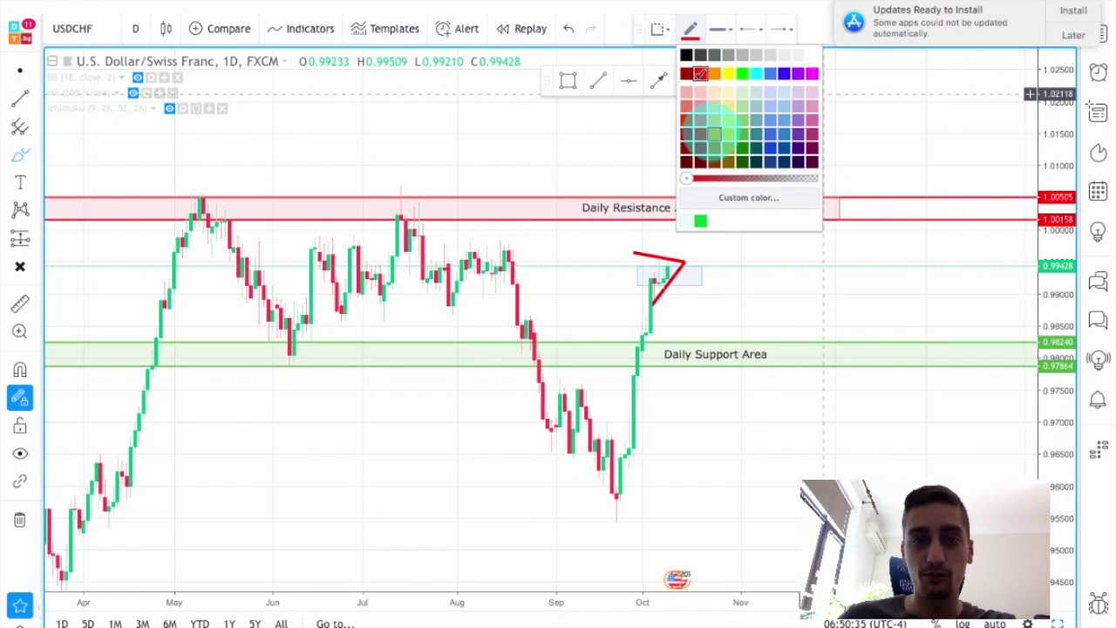
click(714, 73)
mouse_move(187, 192)
mouse_down()
mouse_move(232, 207)
mouse_move(194, 187)
mouse_up()
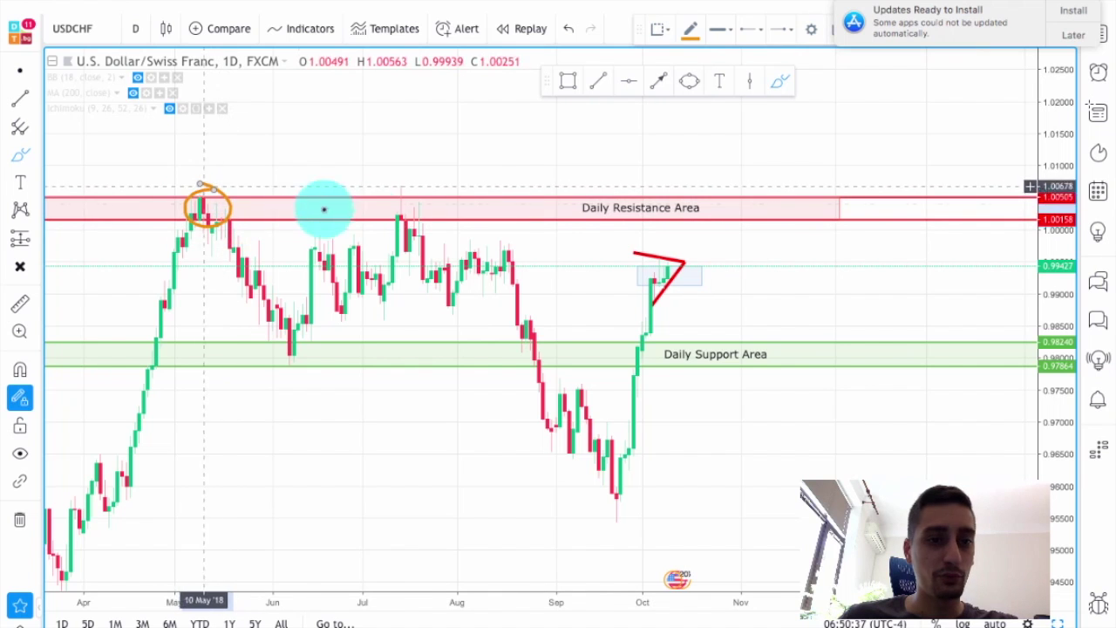
mouse_move(376, 194)
mouse_down()
mouse_move(441, 214)
mouse_move(397, 191)
mouse_up()
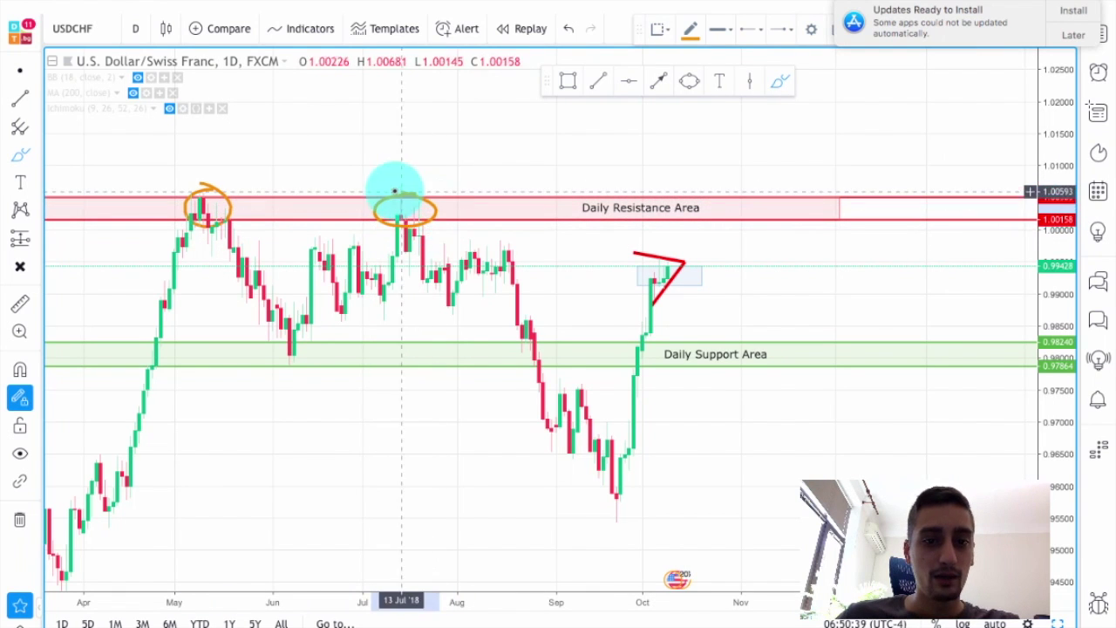
Step: Circle the June low and the late-August candles at the Daily Support Area with the orange Brush
scroll(392, 259, down, 3)
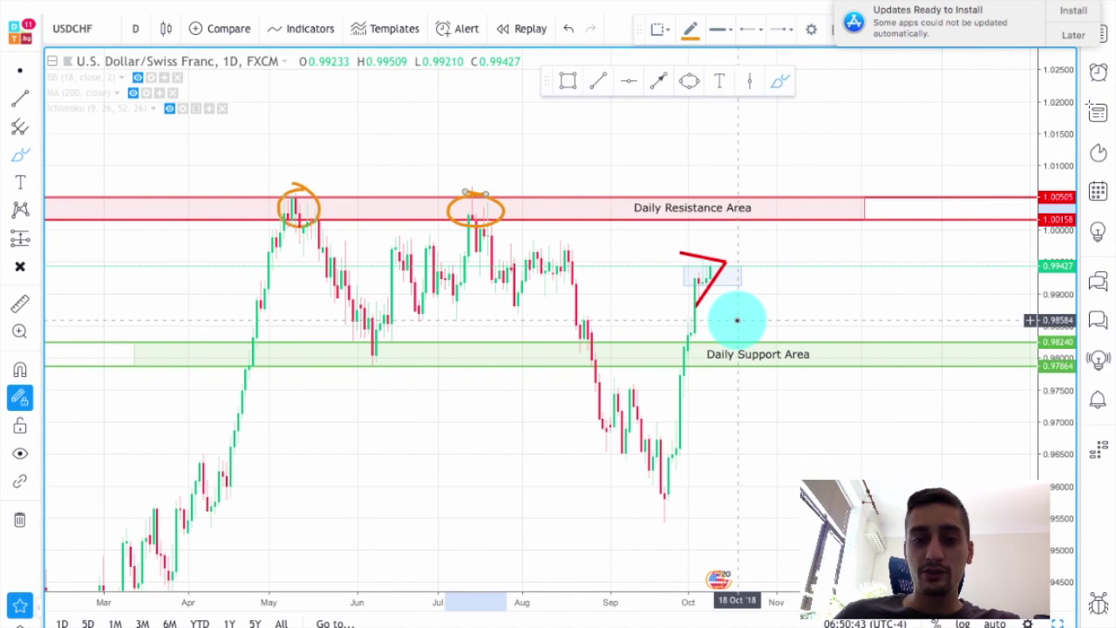
scroll(737, 321, up, 2)
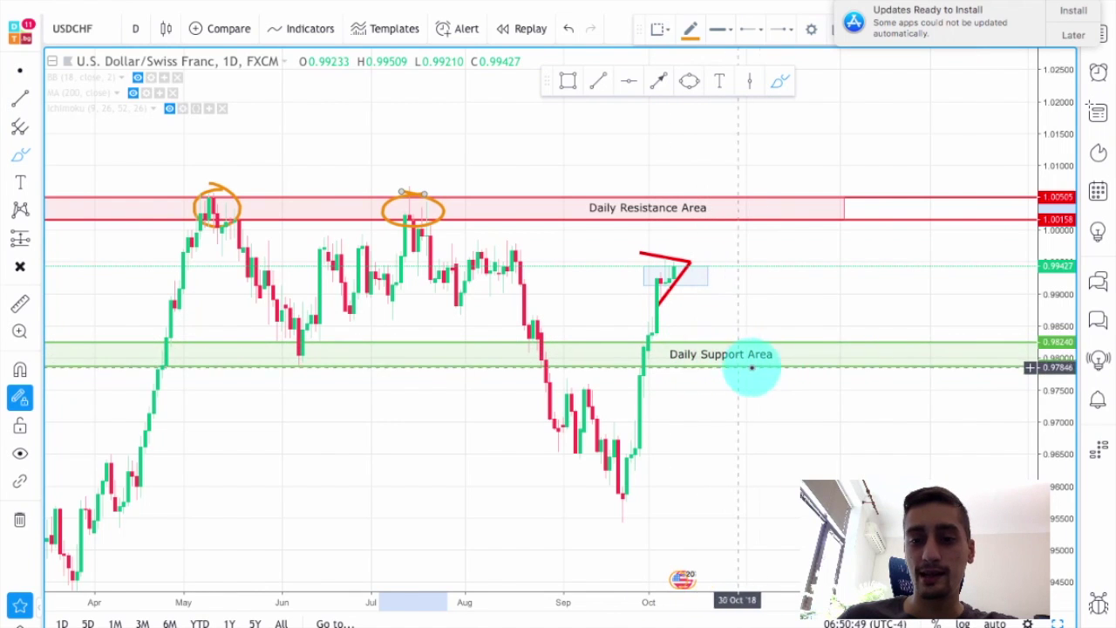
mouse_move(312, 340)
mouse_down()
mouse_move(324, 364)
mouse_move(297, 339)
mouse_up()
mouse_move(539, 342)
mouse_down()
mouse_move(491, 341)
mouse_move(553, 357)
mouse_move(512, 339)
mouse_up()
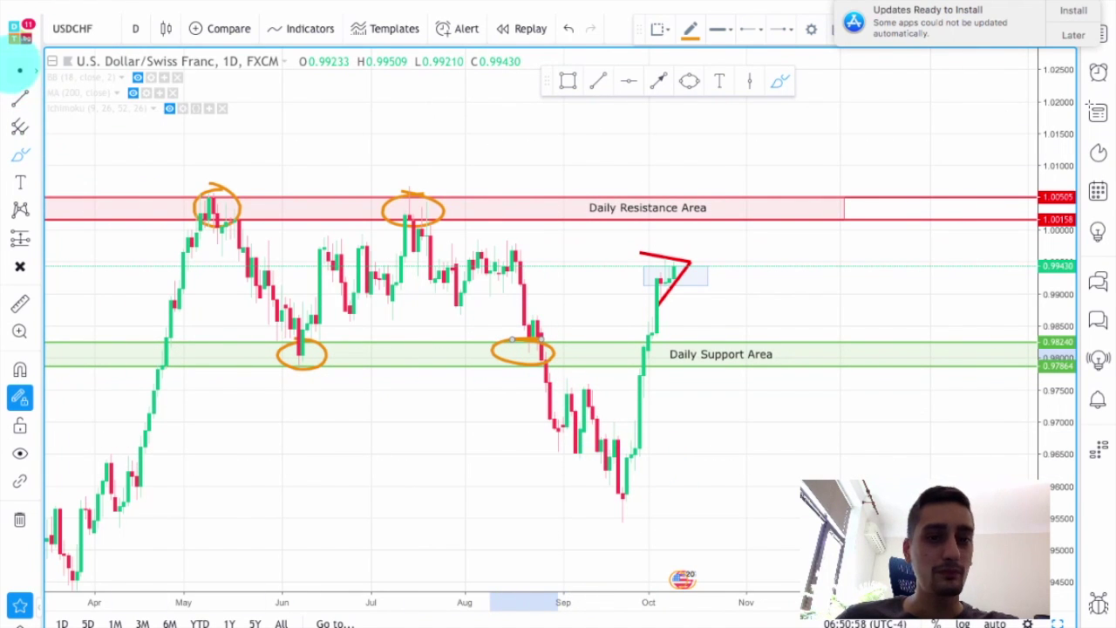
click(19, 70)
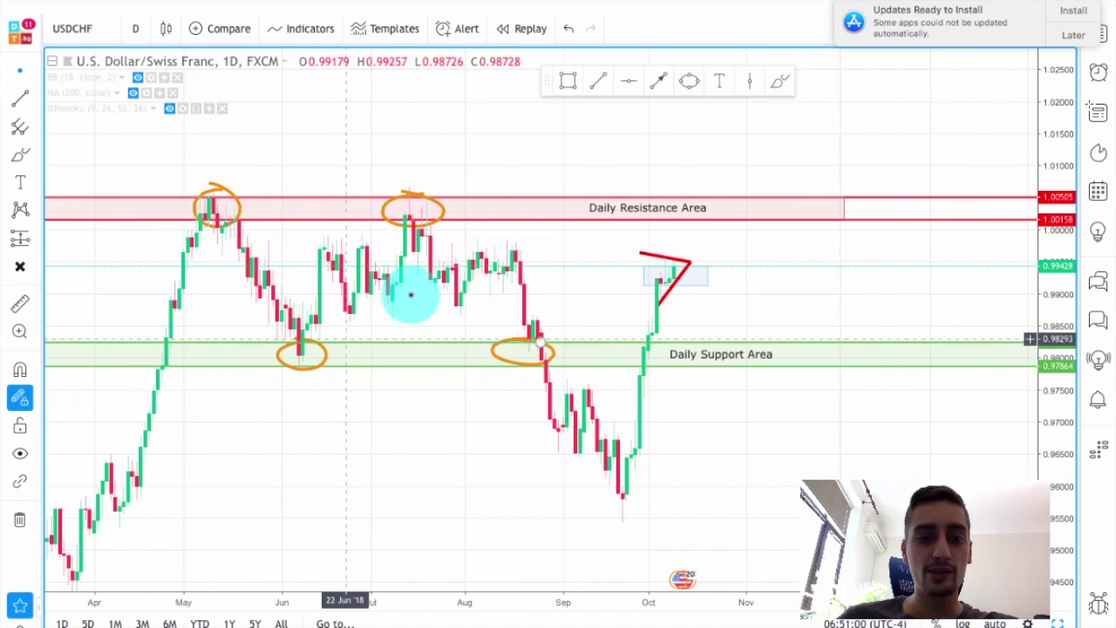
Step: Examine how price reacted to both daily areas from late 2017 up to the current October candles
drag(418, 176, 855, 161)
drag(571, 174, 660, 170)
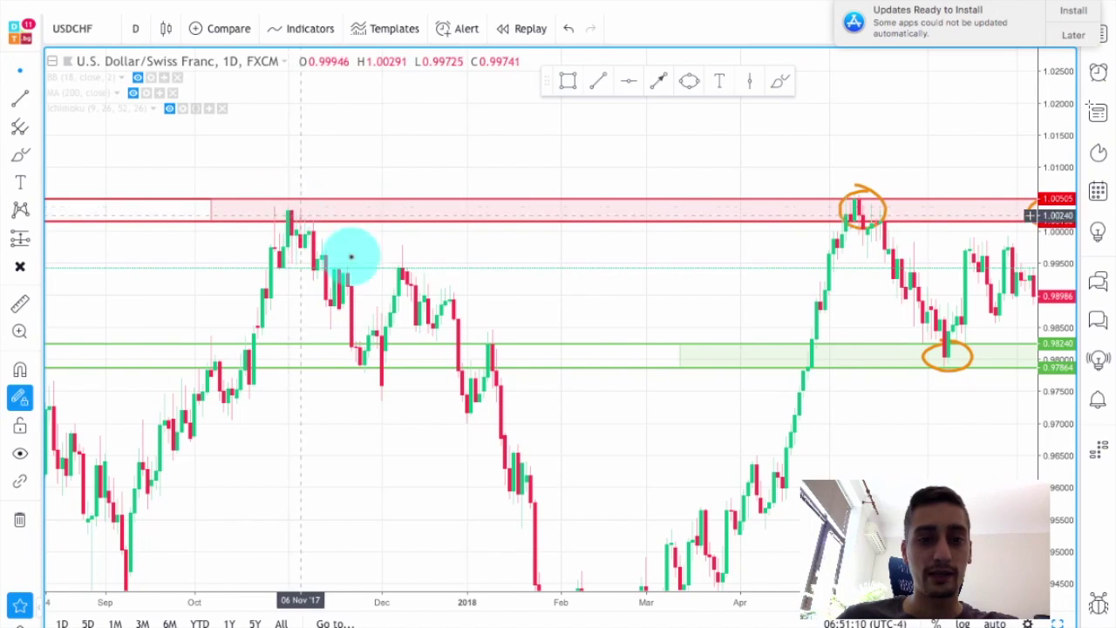
drag(546, 457, 571, 436)
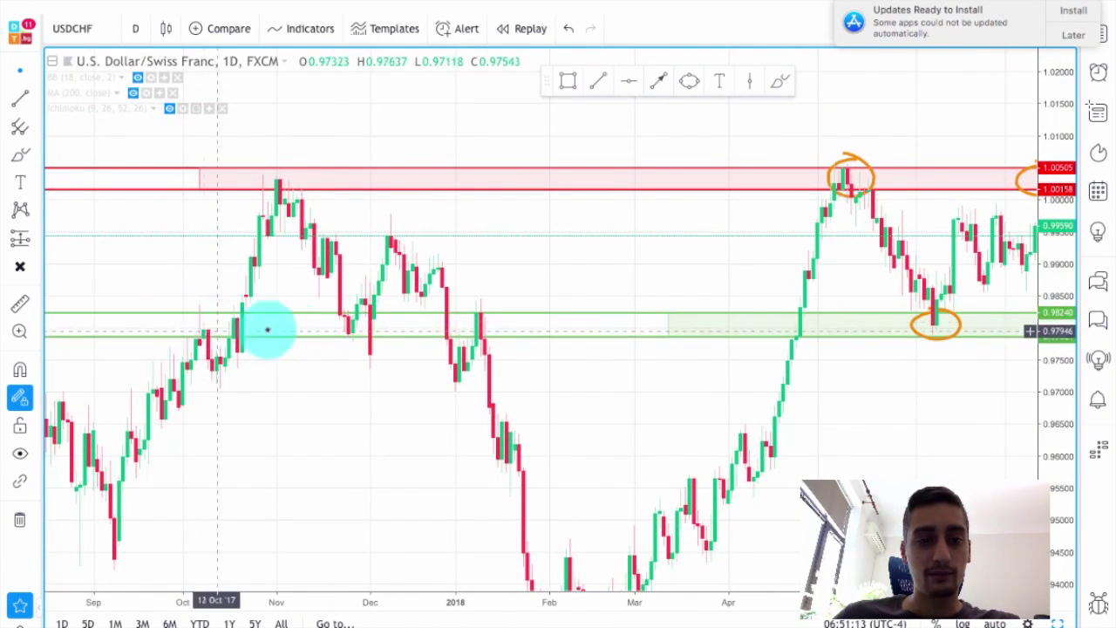
drag(571, 392, 388, 381)
drag(760, 382, 407, 405)
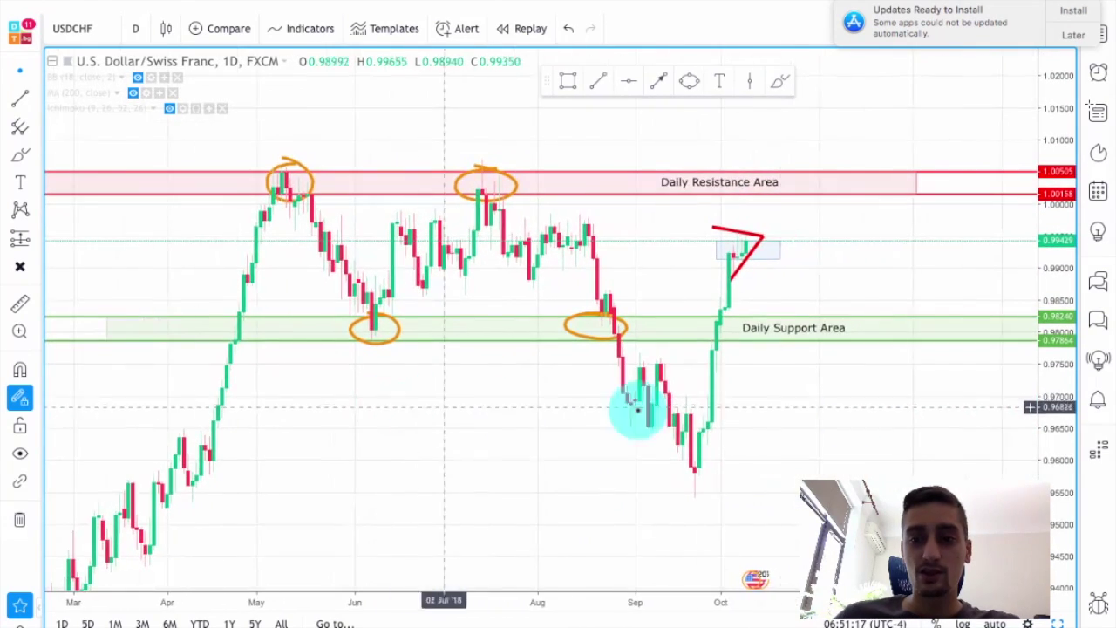
drag(809, 428, 797, 429)
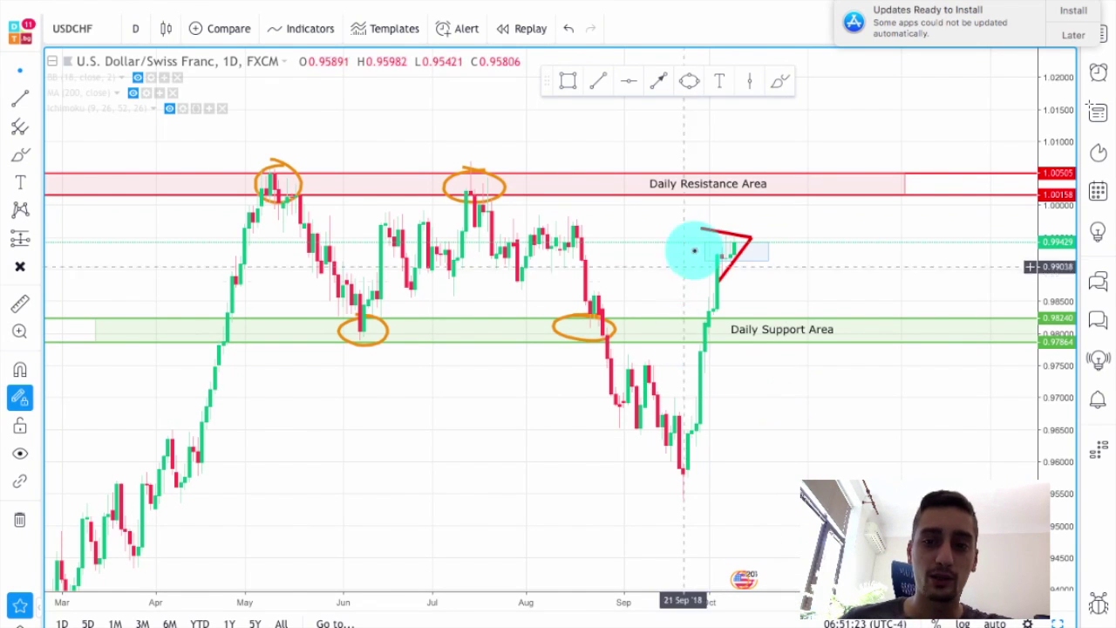
click(743, 253)
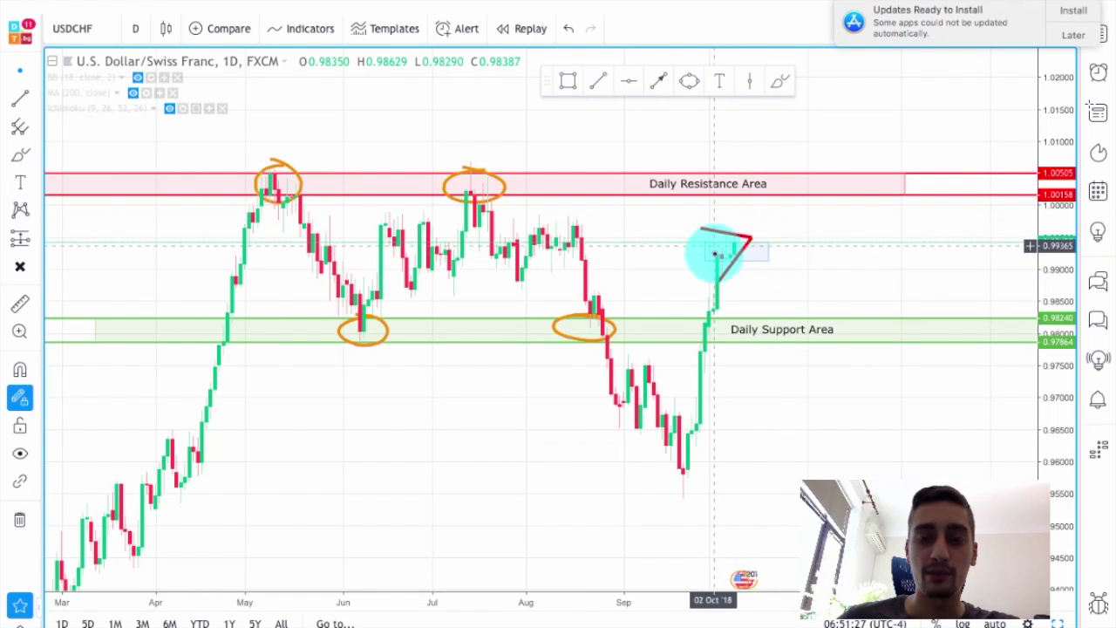
click(808, 275)
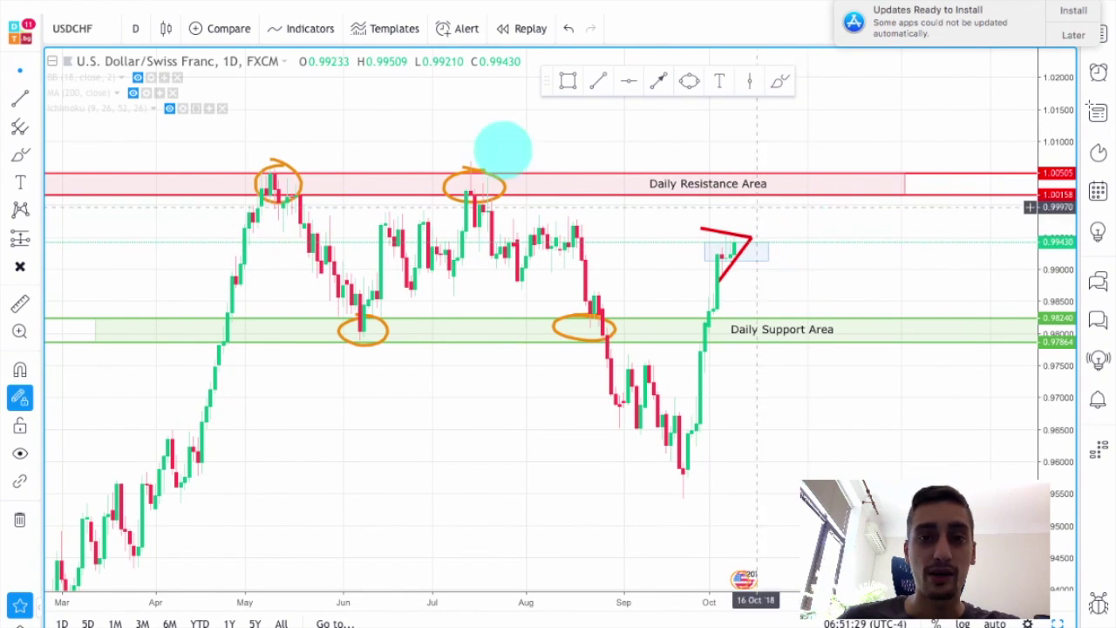
Step: Return the chart to the 4 hours timeframe and show the Bollinger Bands indicator again
click(135, 28)
click(166, 295)
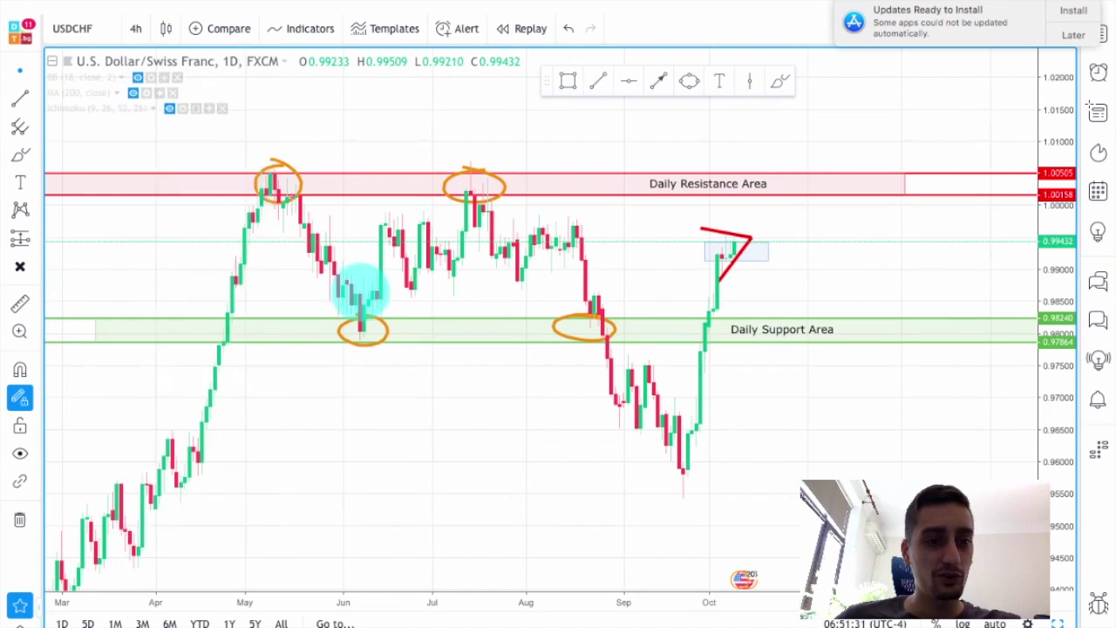
drag(1038, 419, 1043, 170)
drag(897, 252, 772, 310)
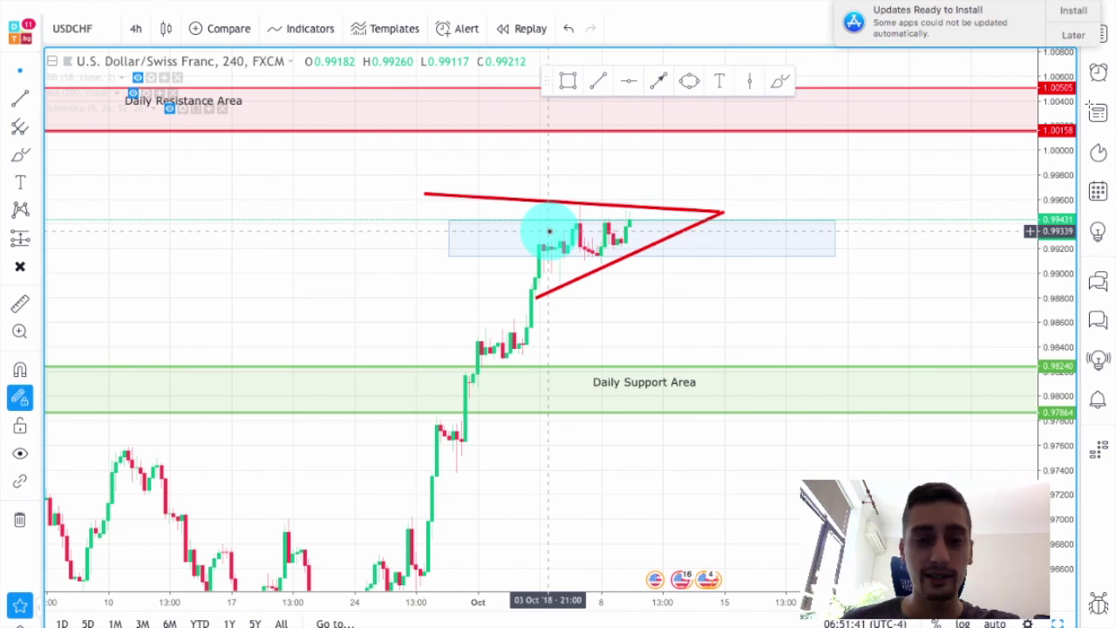
mouse_move(179, 109)
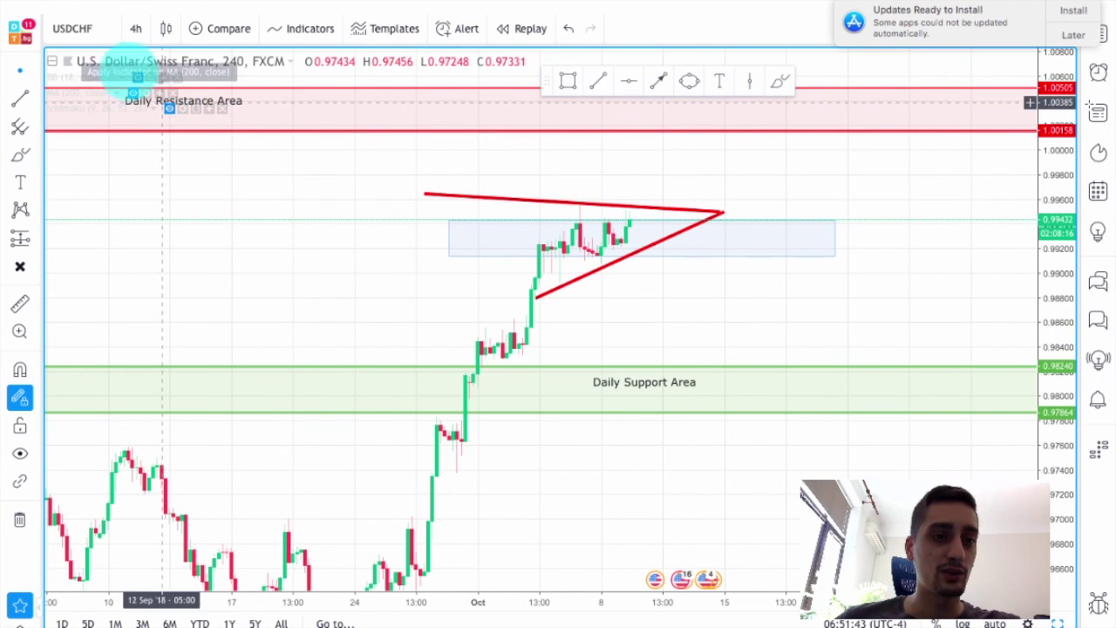
click(137, 76)
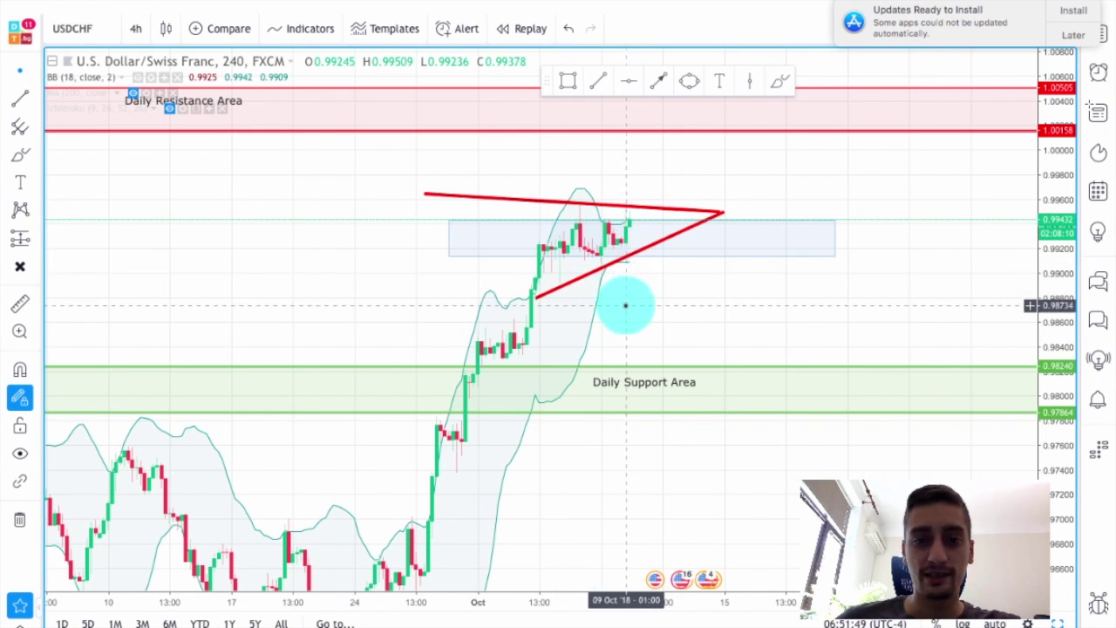
Step: Examine the 4-hour consolidation within the red triangle and blue rectangle relative to the Bollinger Bands
scroll(728, 325, down, 1)
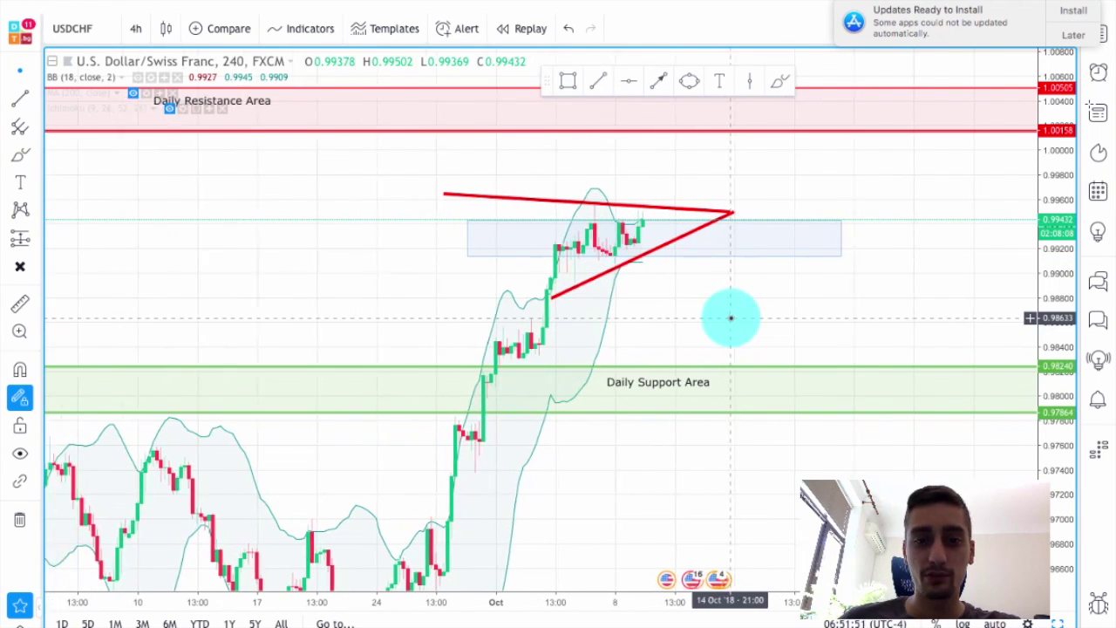
drag(1051, 222, 938, 261)
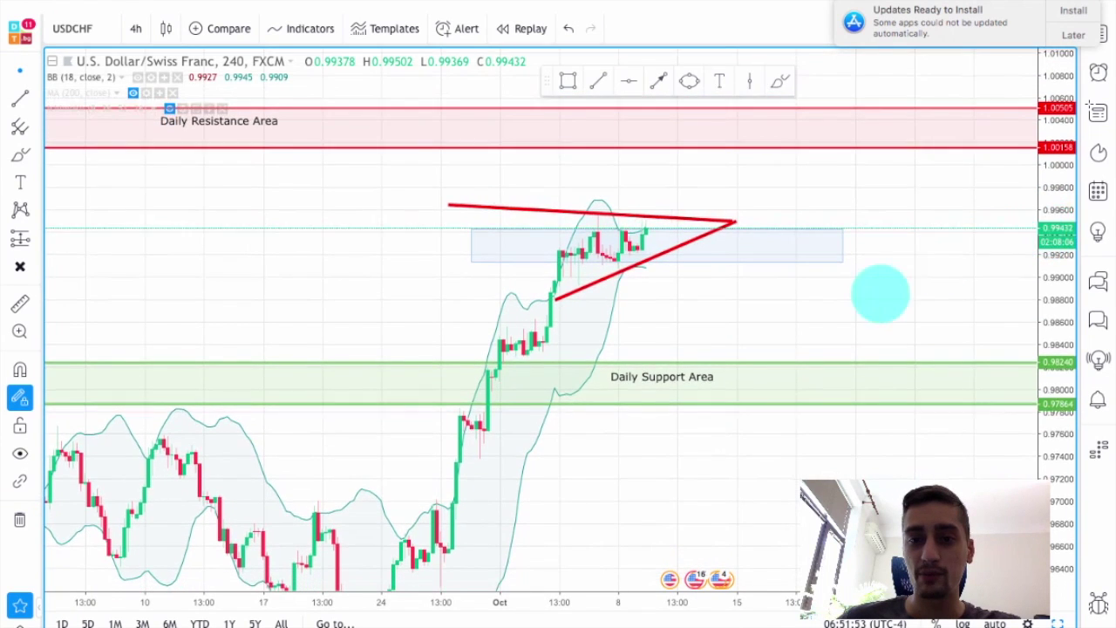
drag(838, 287, 818, 267)
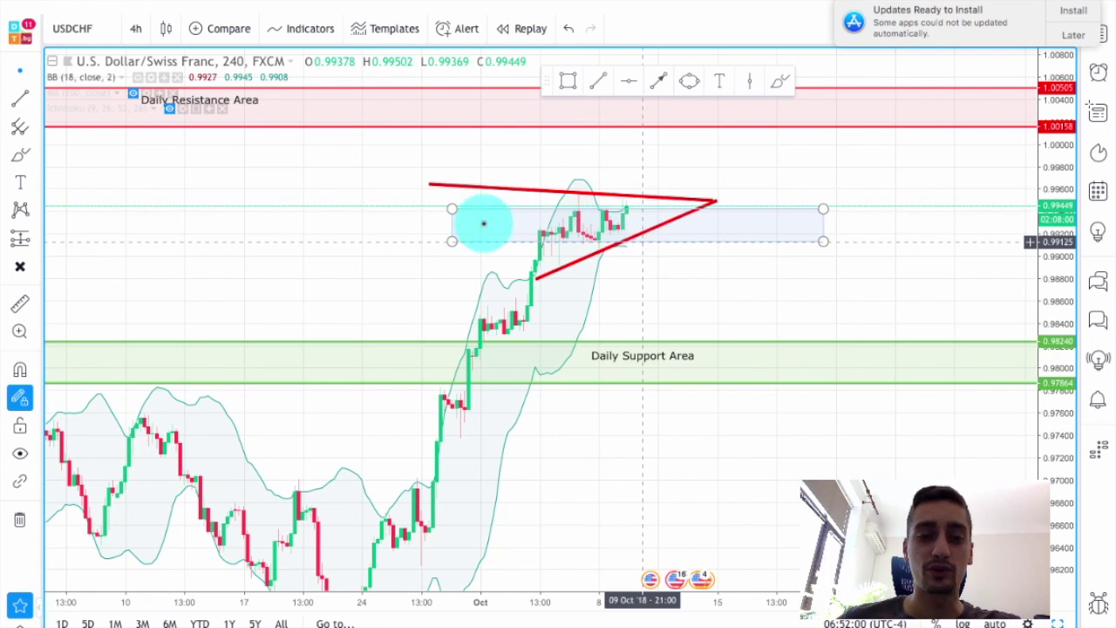
drag(349, 279, 503, 153)
drag(525, 210, 312, 332)
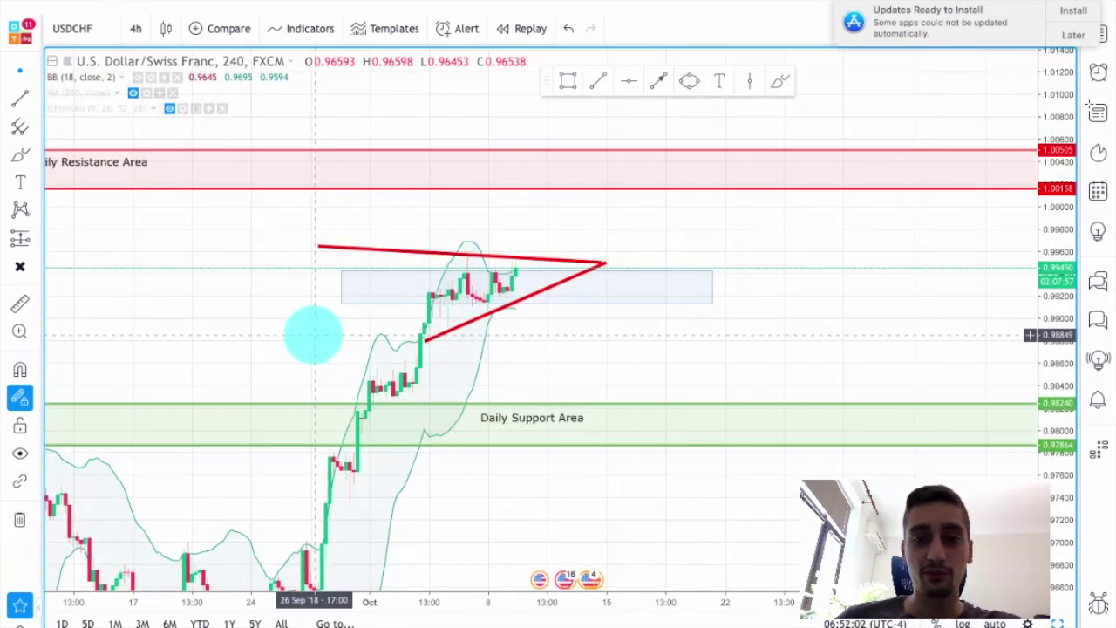
click(526, 275)
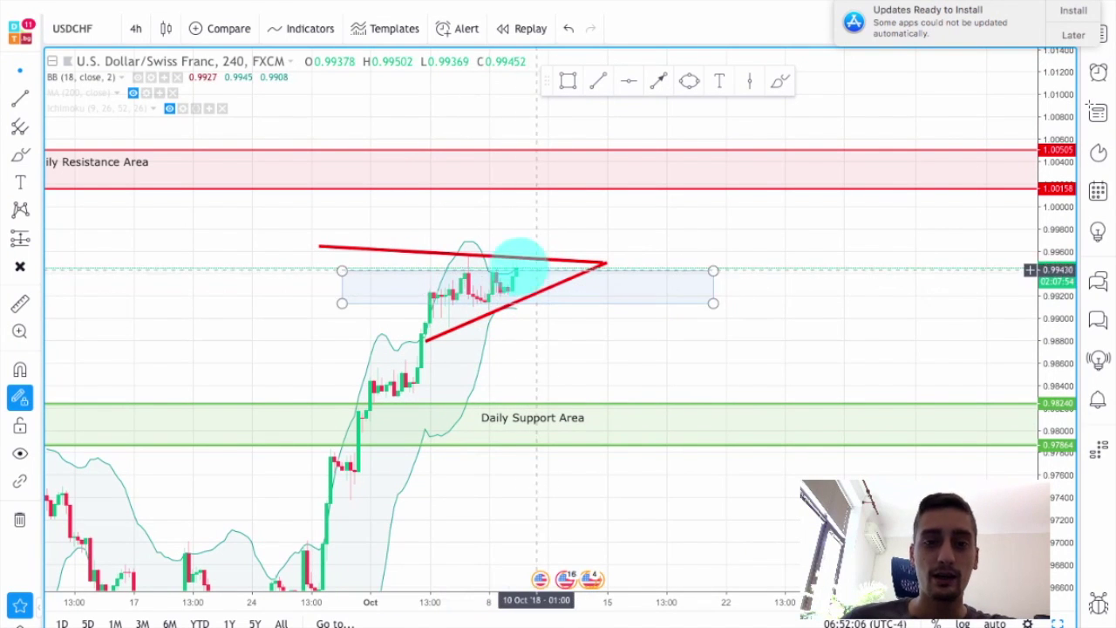
Step: Circle the price touches on the lower and upper lines of the red triangle with the Brush in blue
click(523, 301)
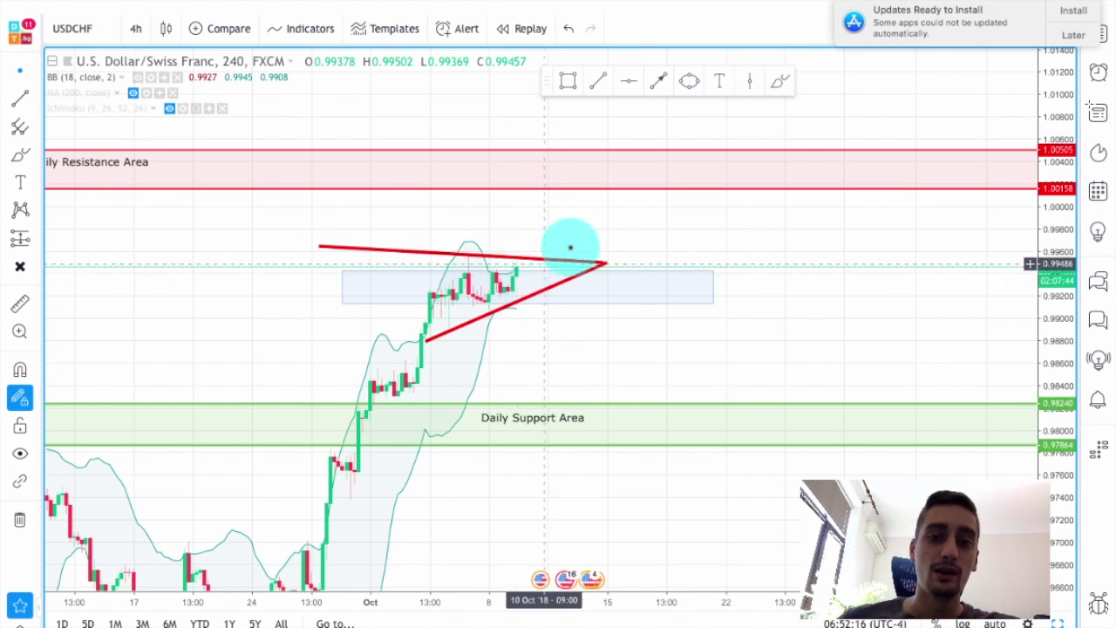
scroll(581, 239, up, 2)
scroll(564, 239, down, 2)
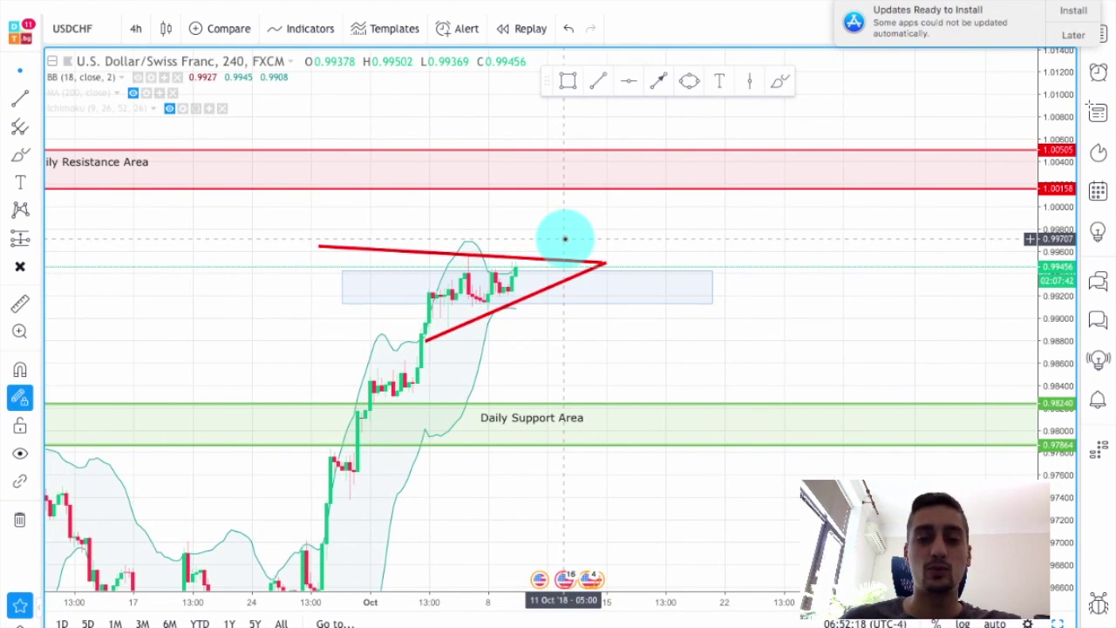
scroll(642, 338, up, 1)
scroll(643, 338, down, 3)
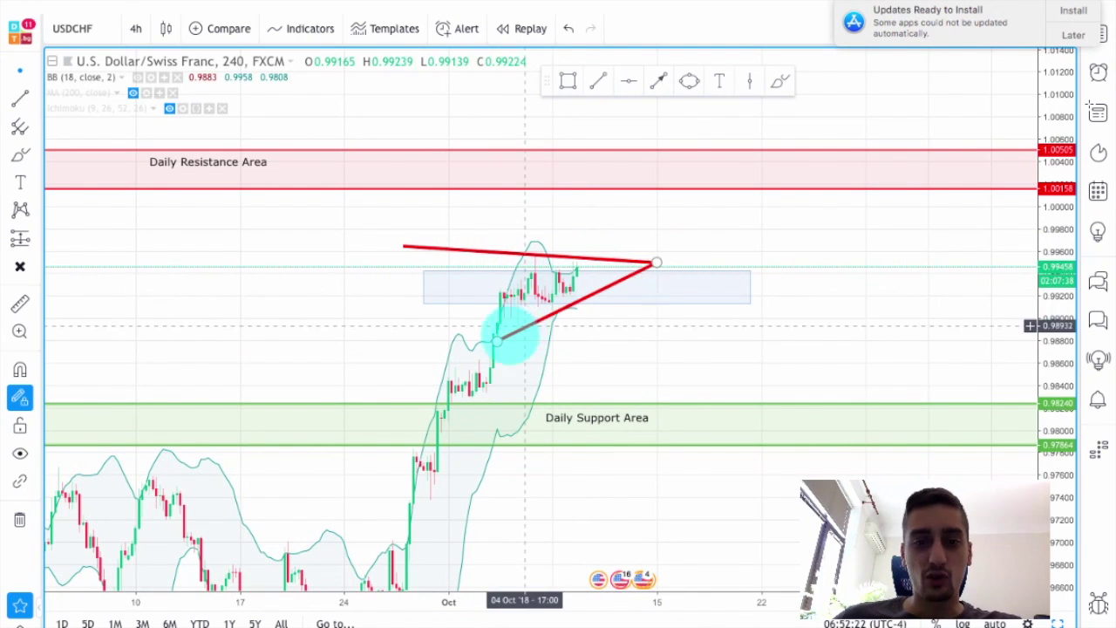
scroll(767, 261, up, 2)
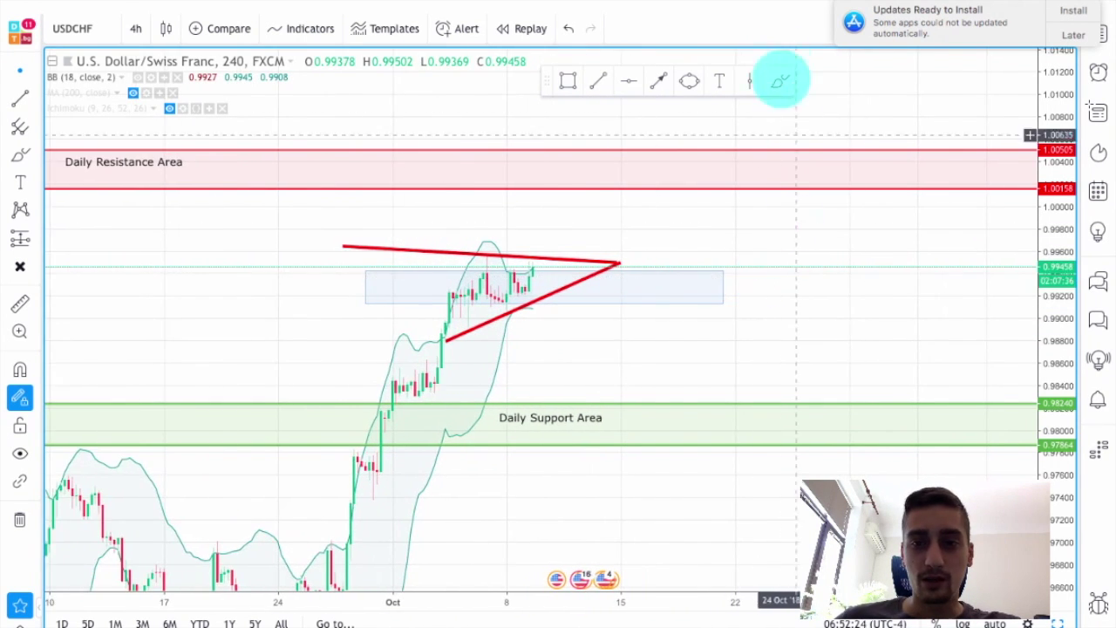
click(779, 80)
click(690, 29)
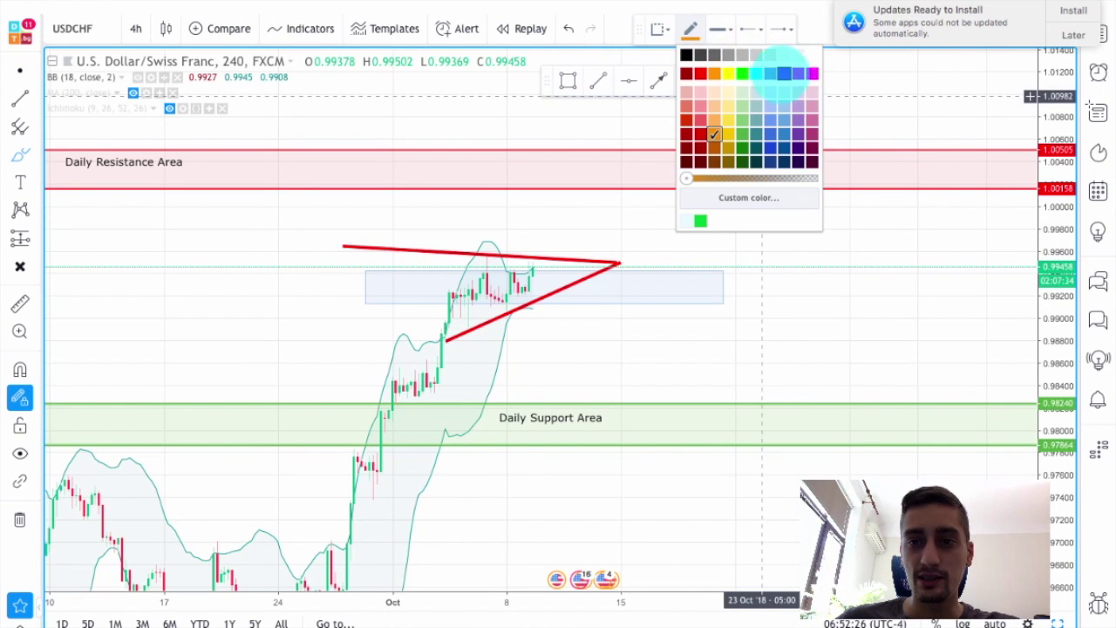
click(782, 73)
mouse_move(455, 327)
mouse_down()
mouse_move(476, 321)
mouse_move(463, 319)
mouse_up()
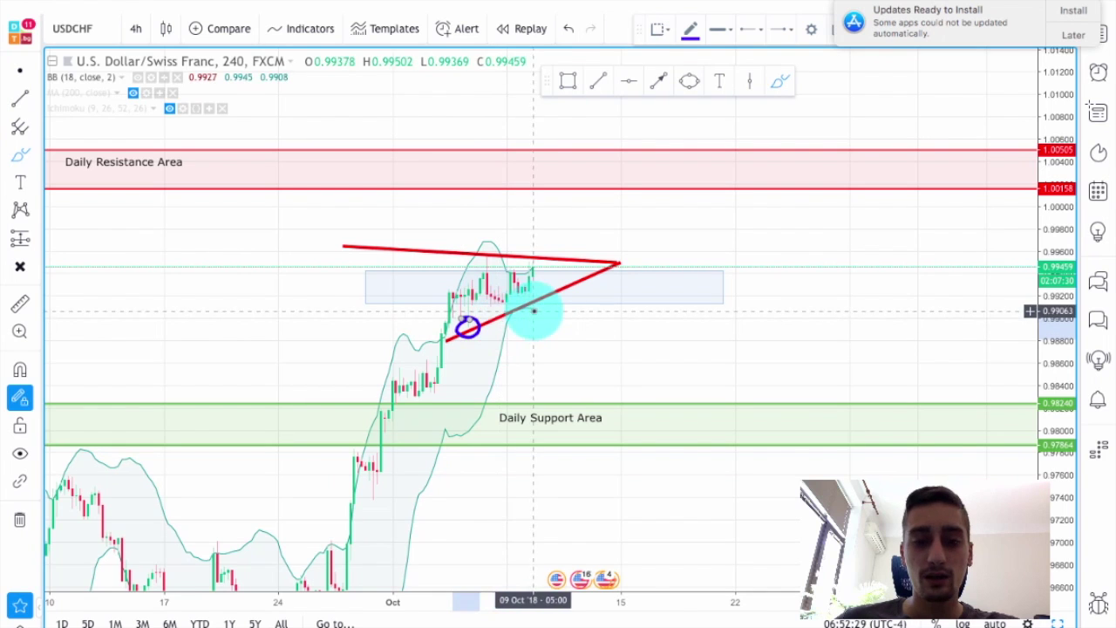
drag(501, 318, 514, 310)
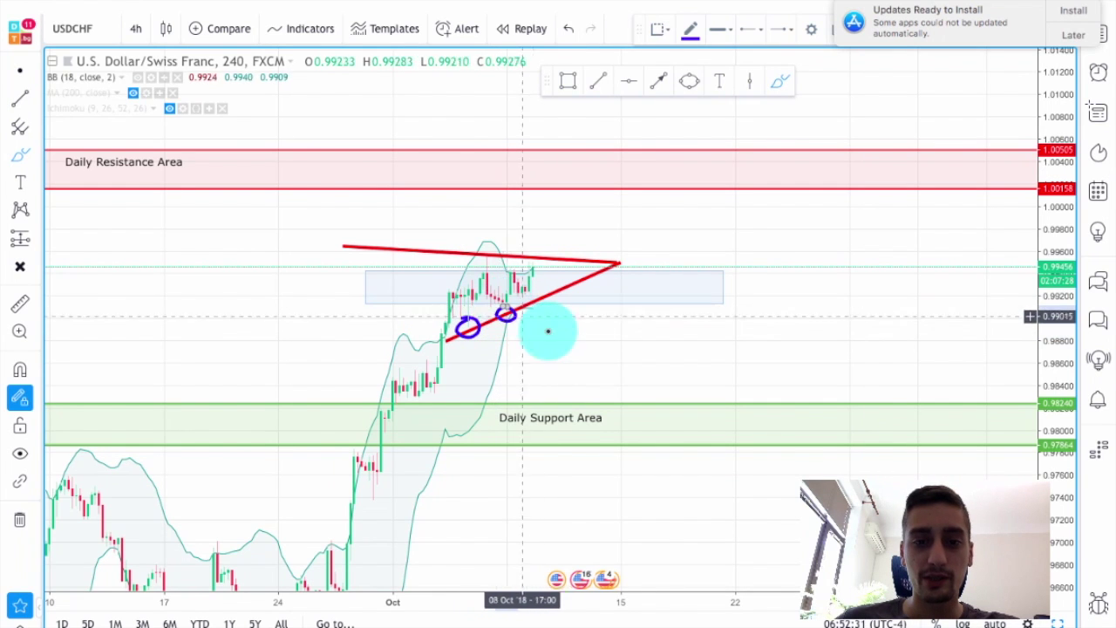
drag(476, 256, 488, 250)
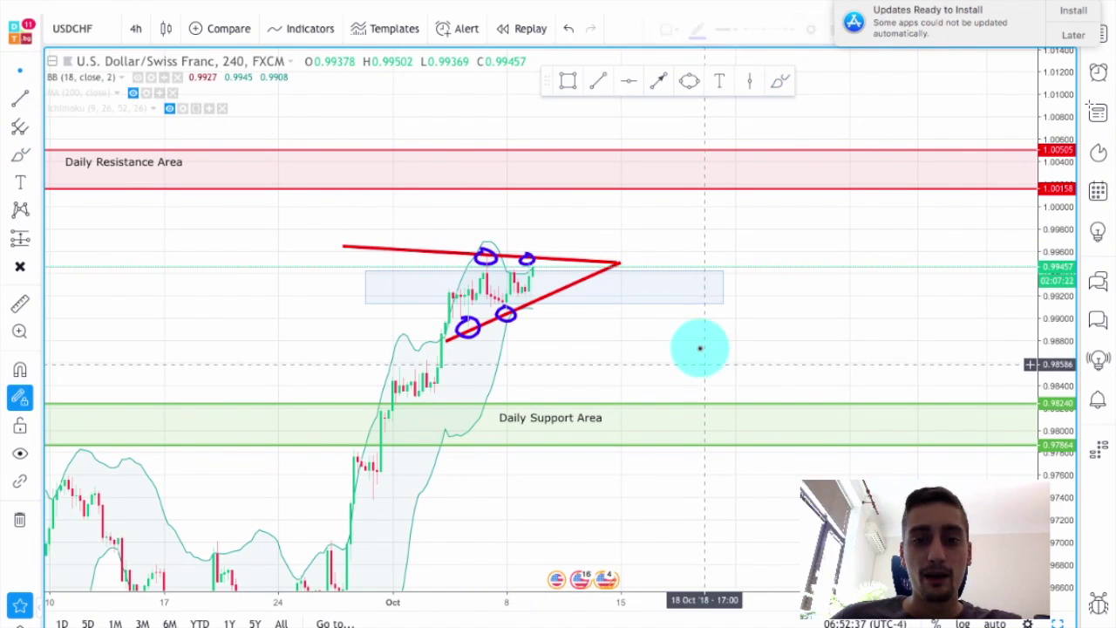
Step: Draw two red arrows from below, one to the triangle's rising lower line and one to the blue rectangle's lower edge
scroll(703, 349, up, 2)
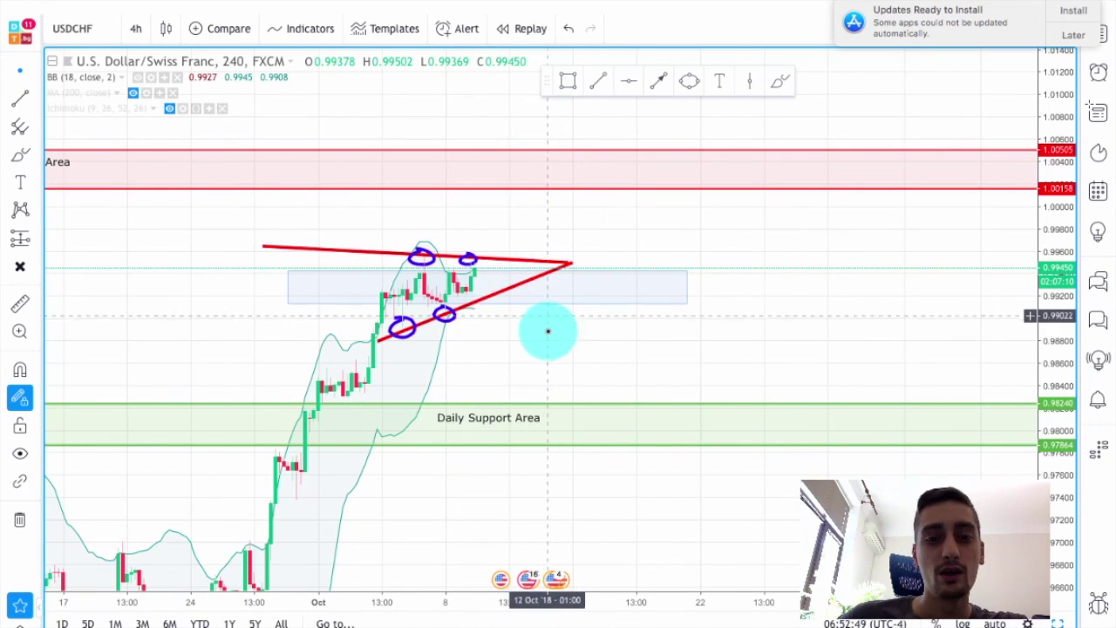
drag(536, 329, 523, 314)
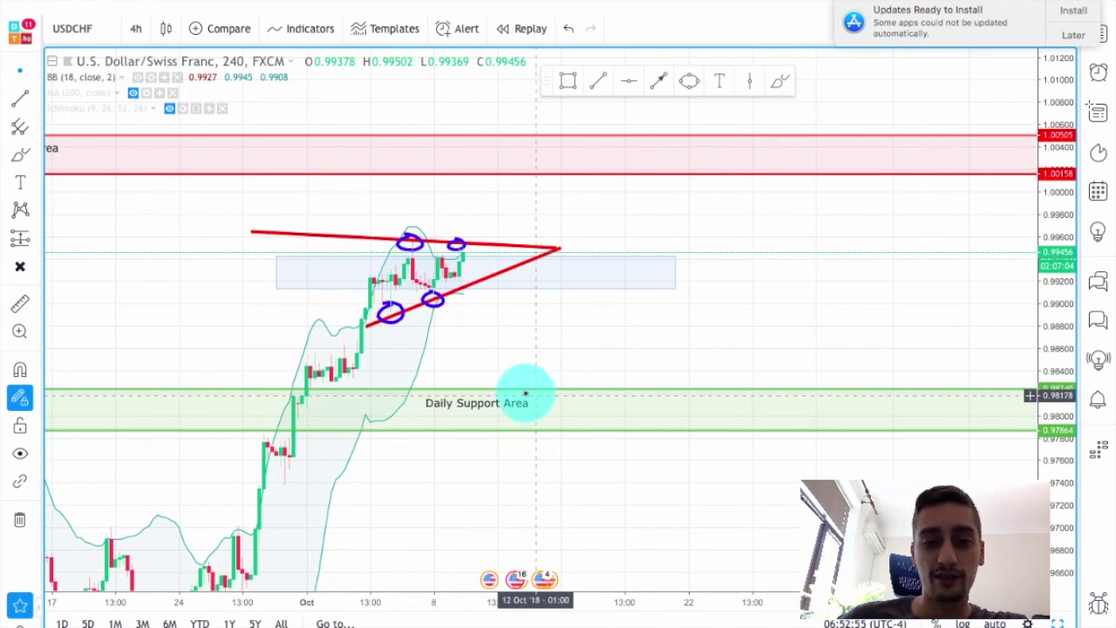
drag(535, 342, 539, 356)
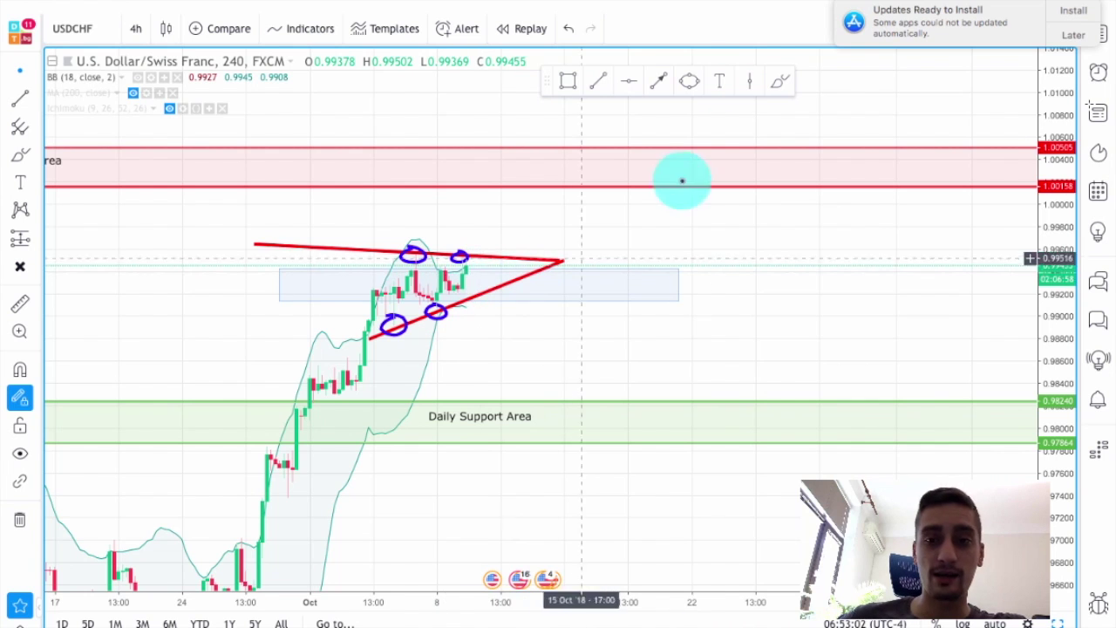
click(657, 80)
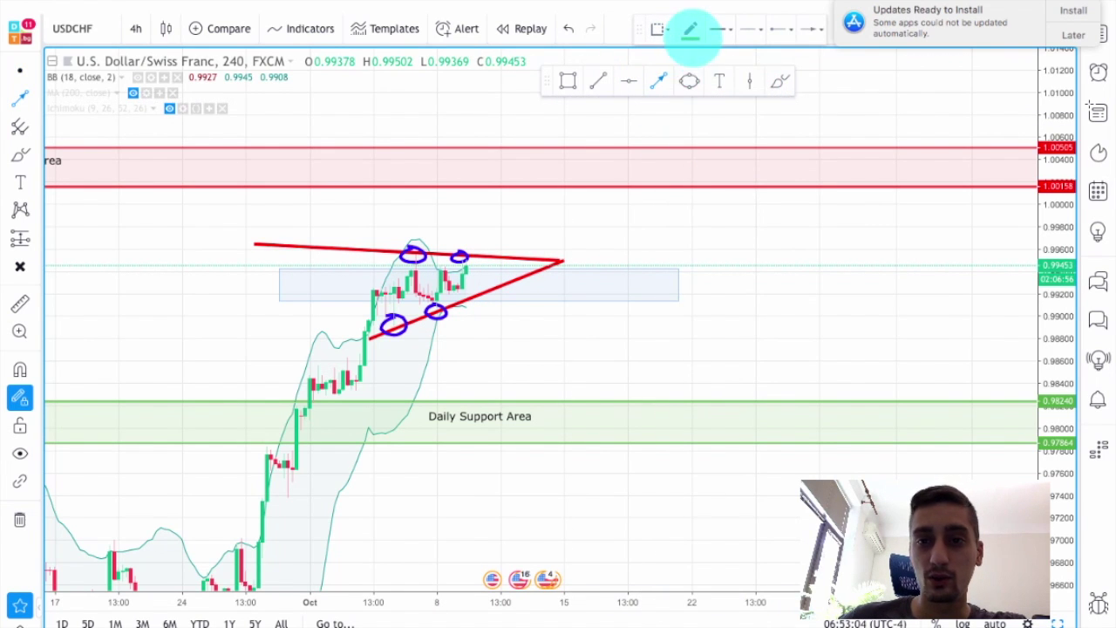
click(690, 28)
click(688, 68)
drag(619, 355, 517, 303)
drag(448, 376, 482, 293)
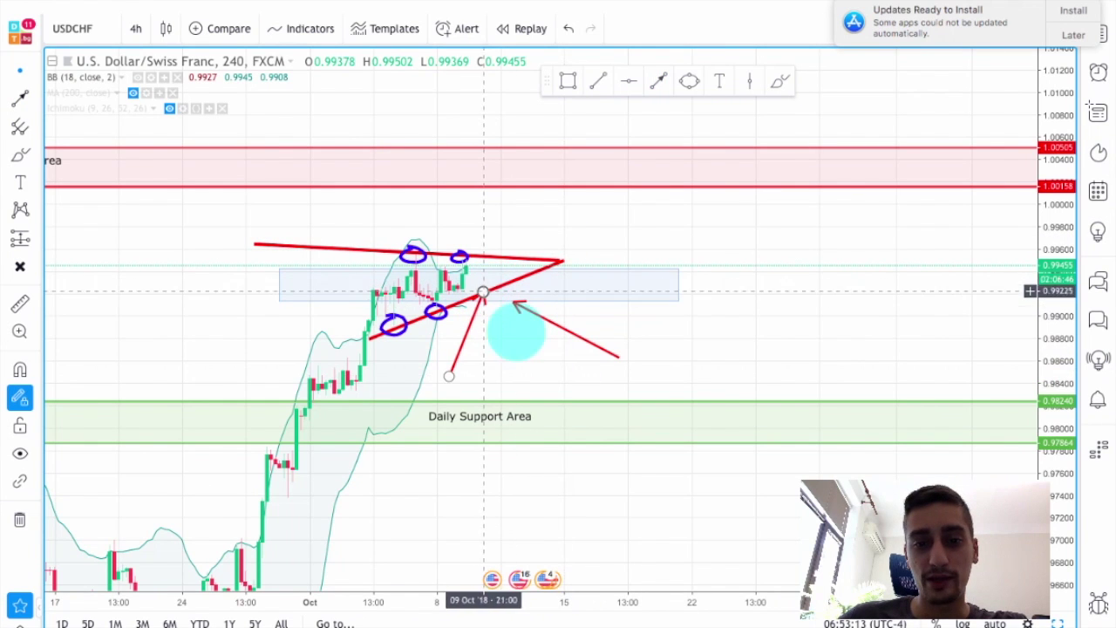
click(541, 402)
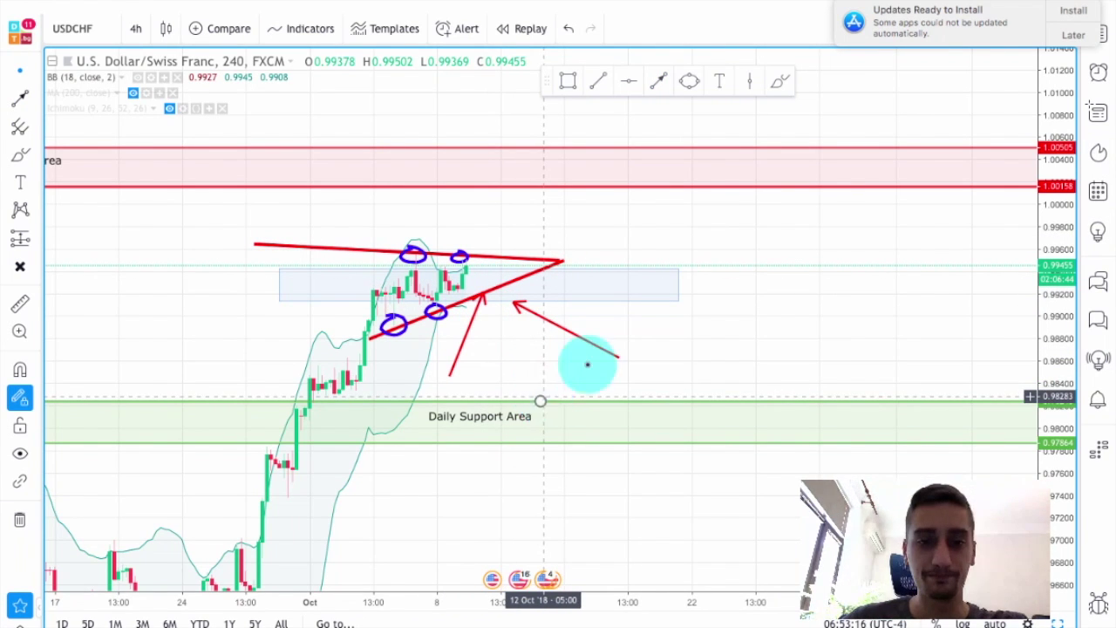
Step: Examine the triangle consolidation with its circled touches and red arrows, relative to the Daily Support and Resistance Areas
scroll(567, 358, up, 1)
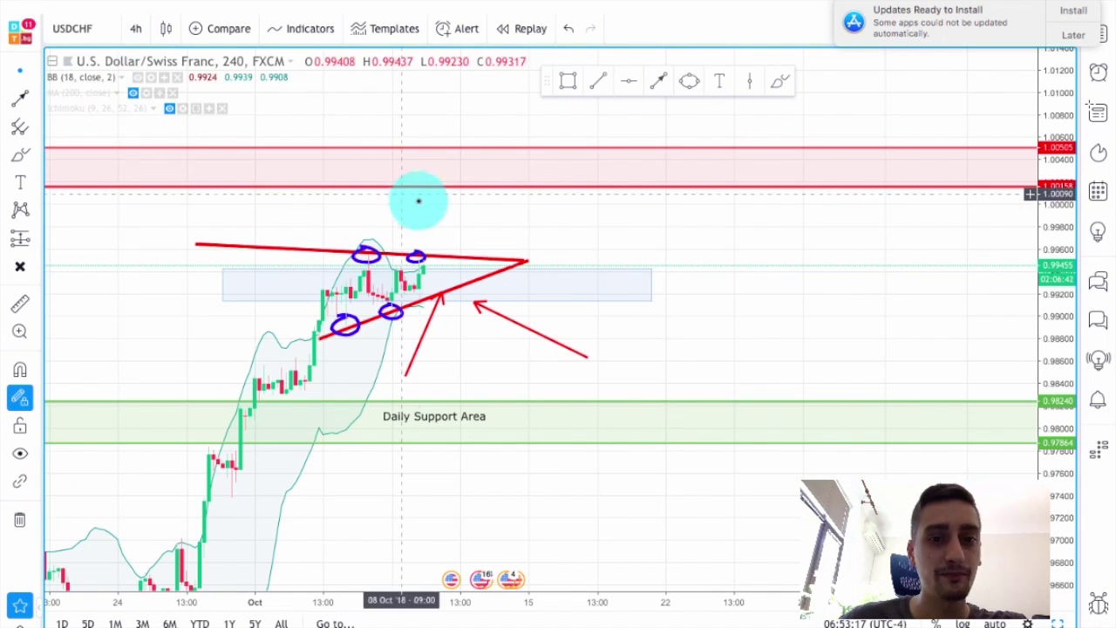
scroll(416, 200, down, 1)
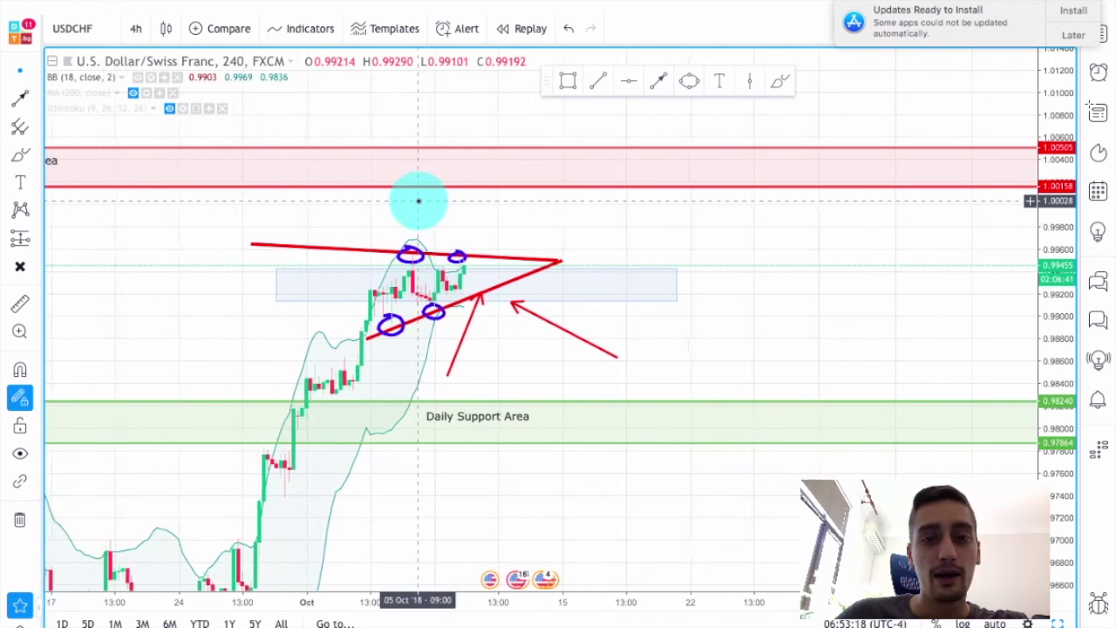
click(511, 297)
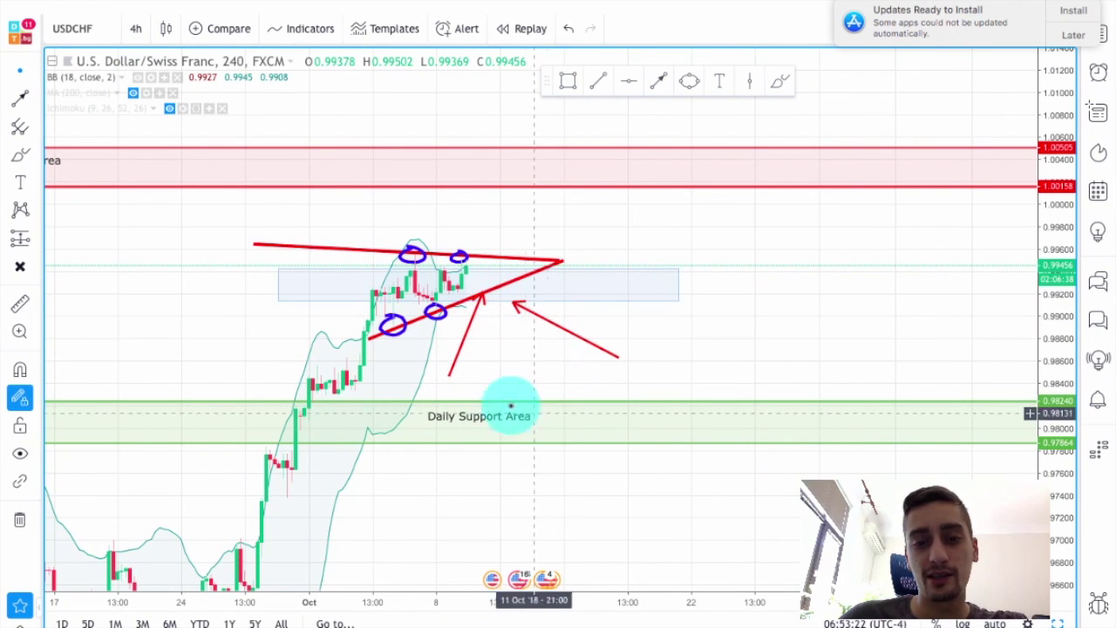
click(545, 323)
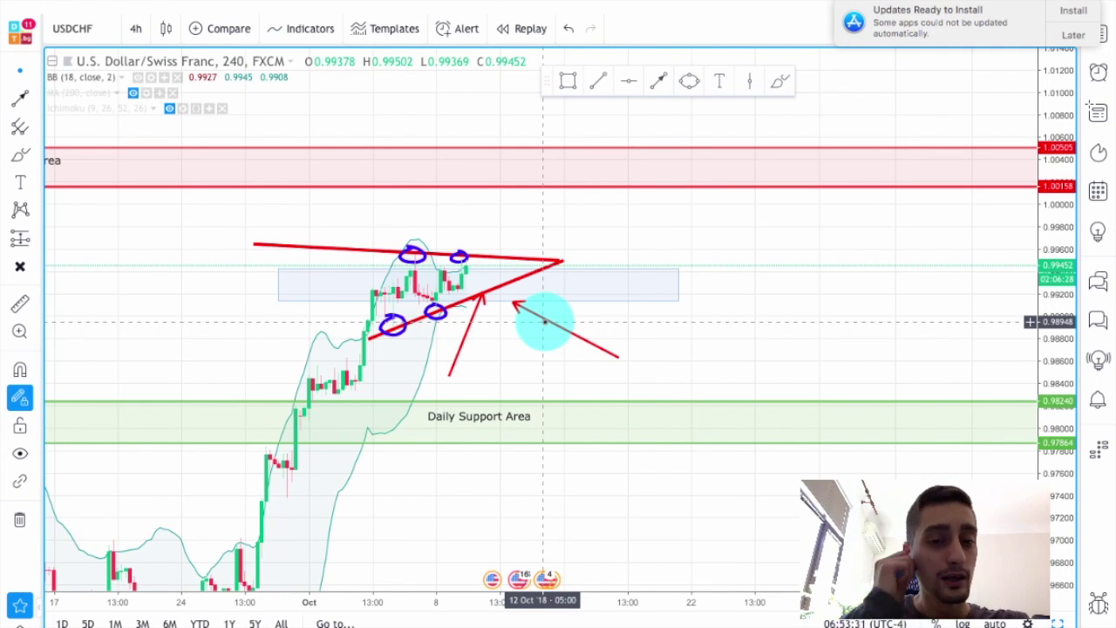
scroll(518, 294, down, 2)
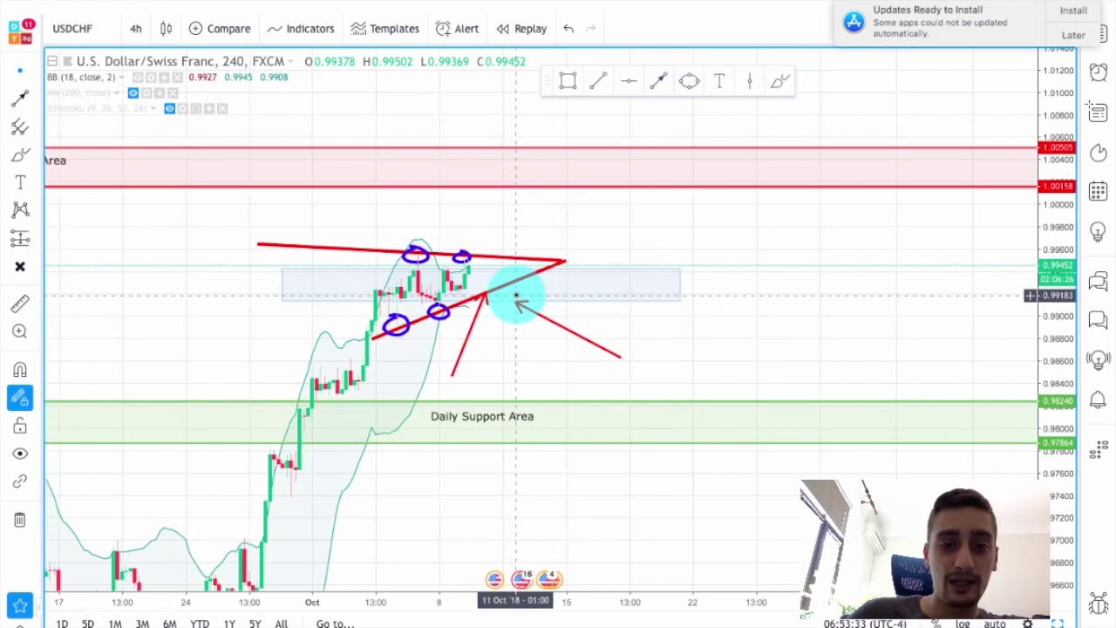
drag(557, 353, 551, 341)
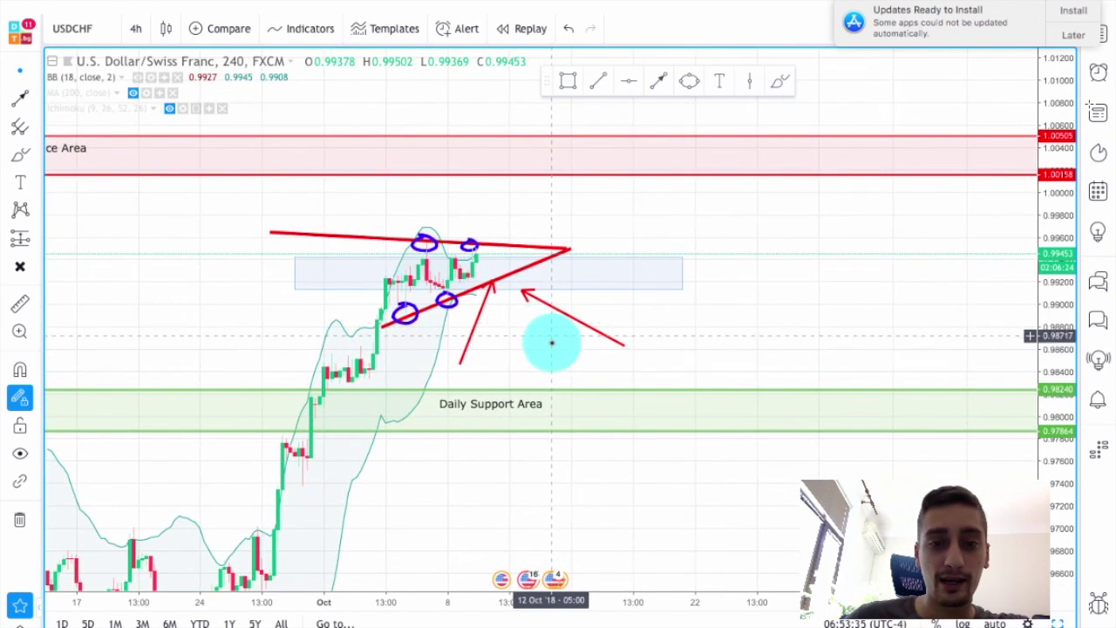
scroll(619, 267, up, 1)
drag(608, 225, 627, 253)
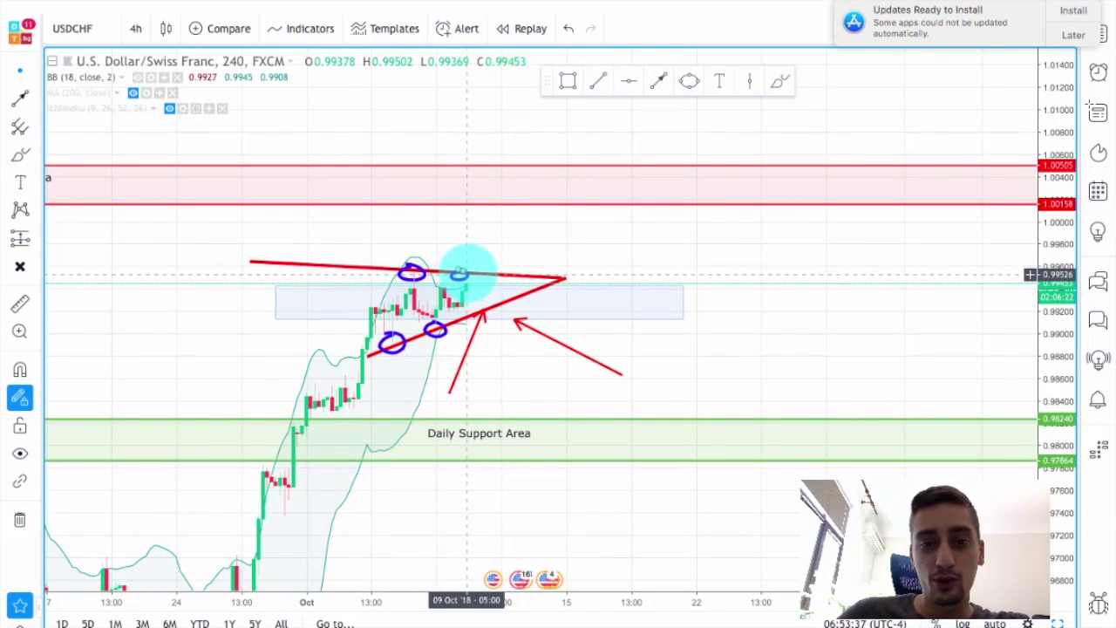
Step: Draw two green arrows from above, one to the blue rectangle's upper edge and one to the triangle's upper line
click(659, 81)
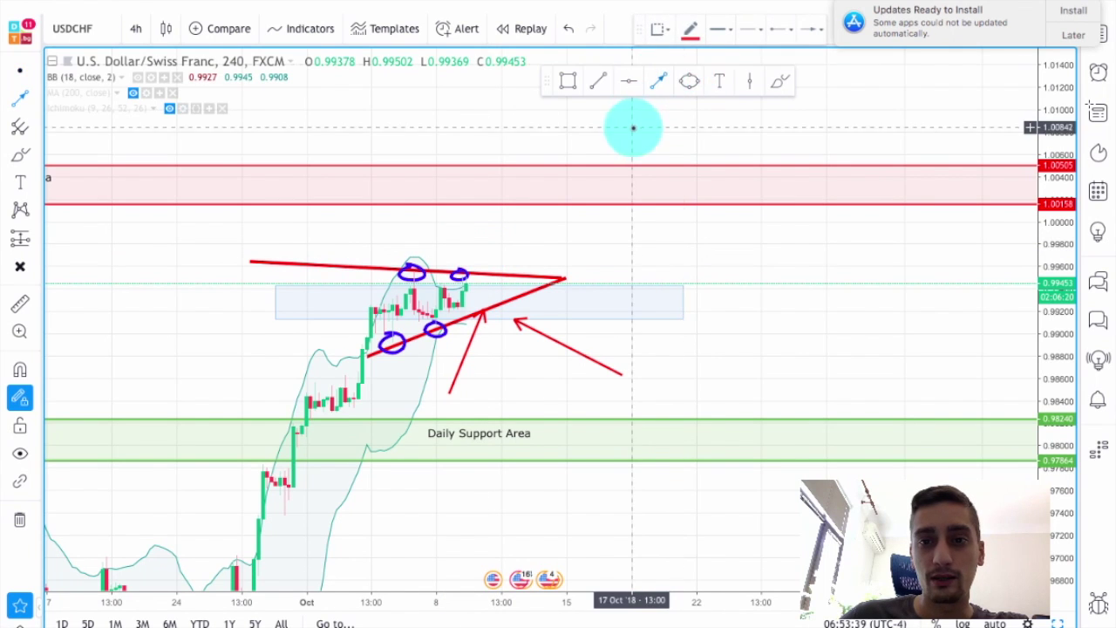
click(690, 31)
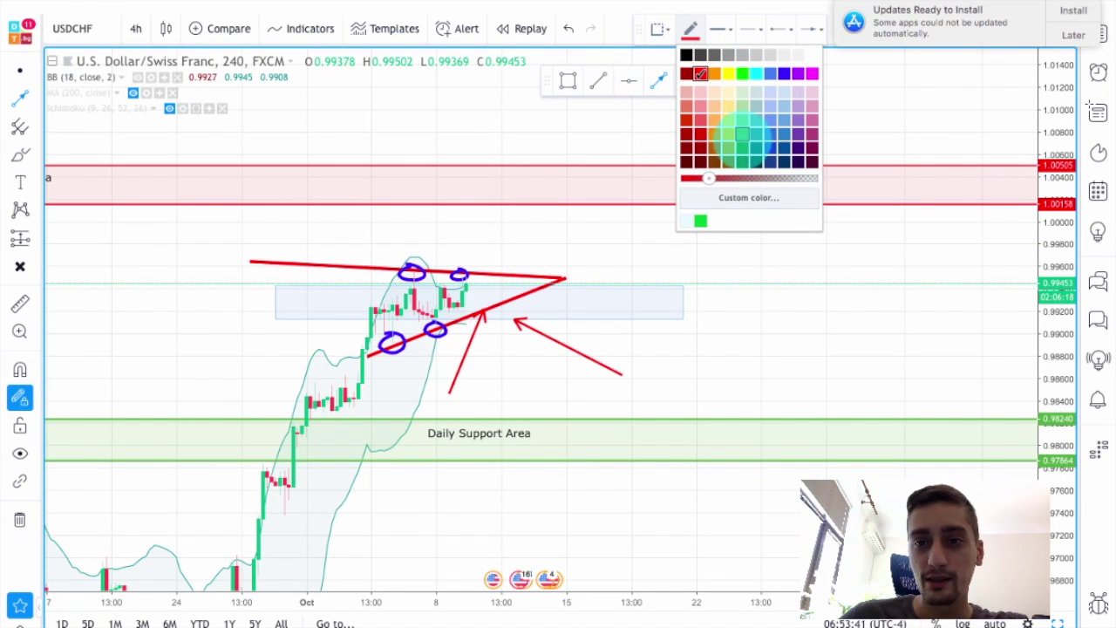
click(742, 133)
click(569, 205)
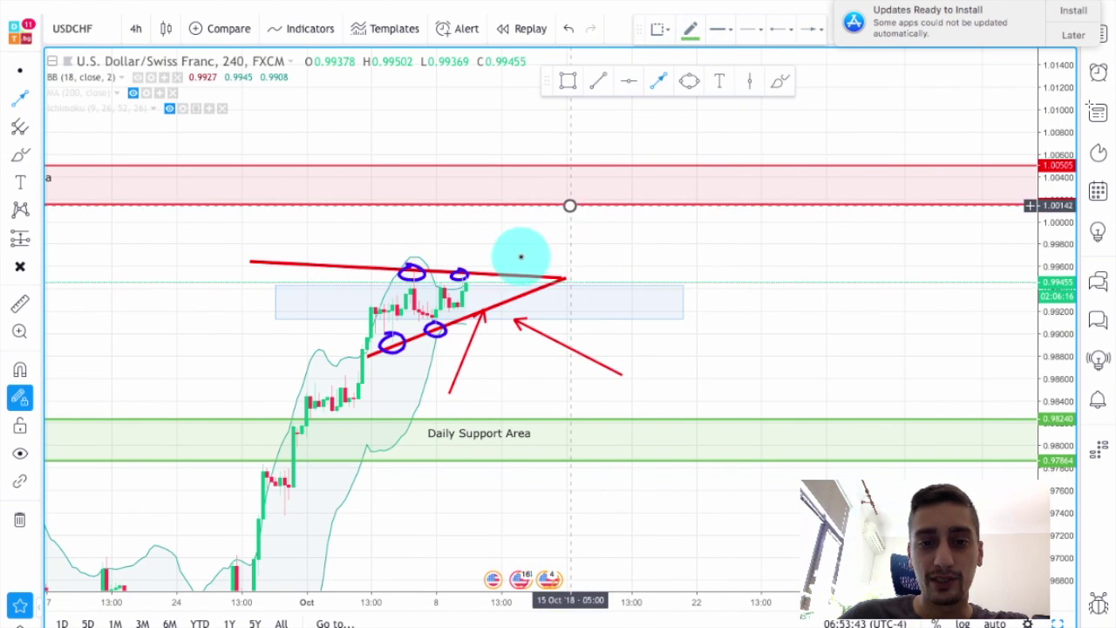
click(496, 286)
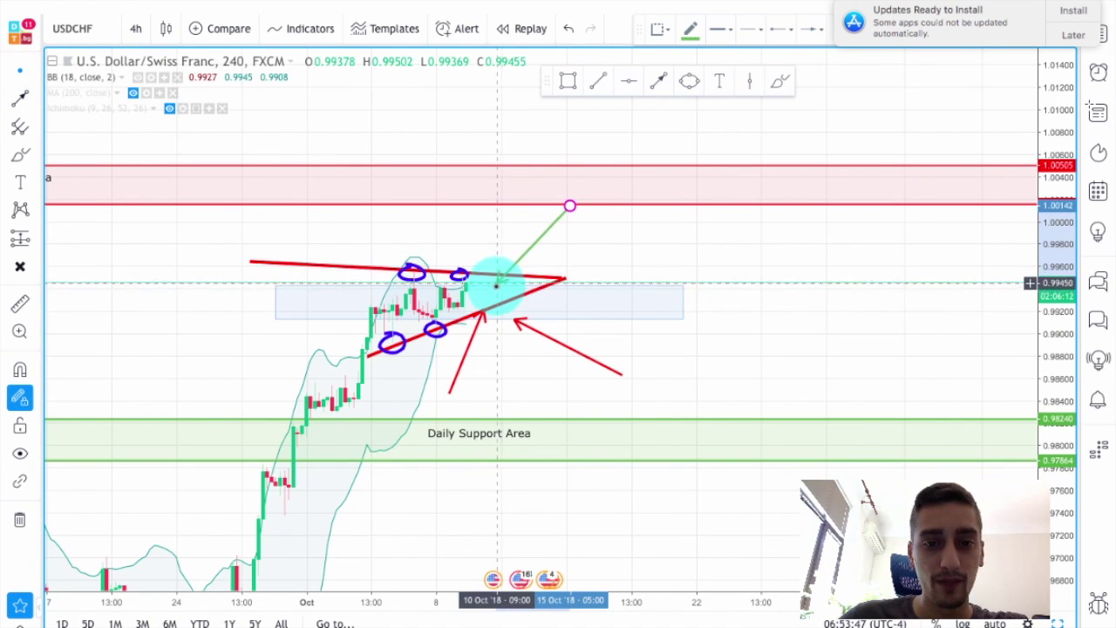
click(671, 152)
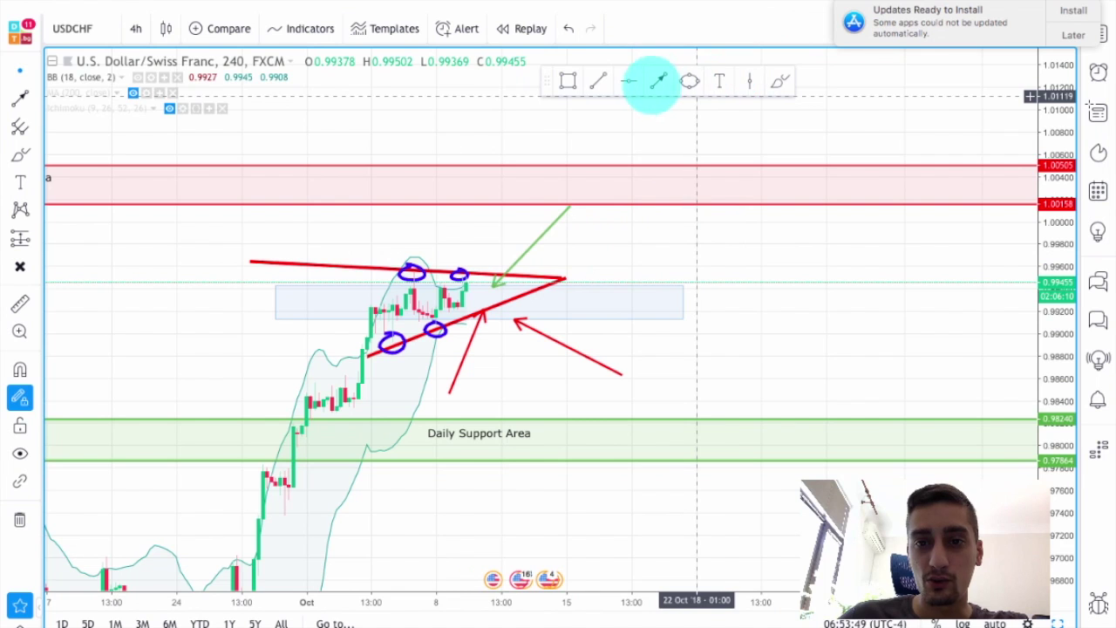
click(659, 80)
drag(537, 218, 471, 273)
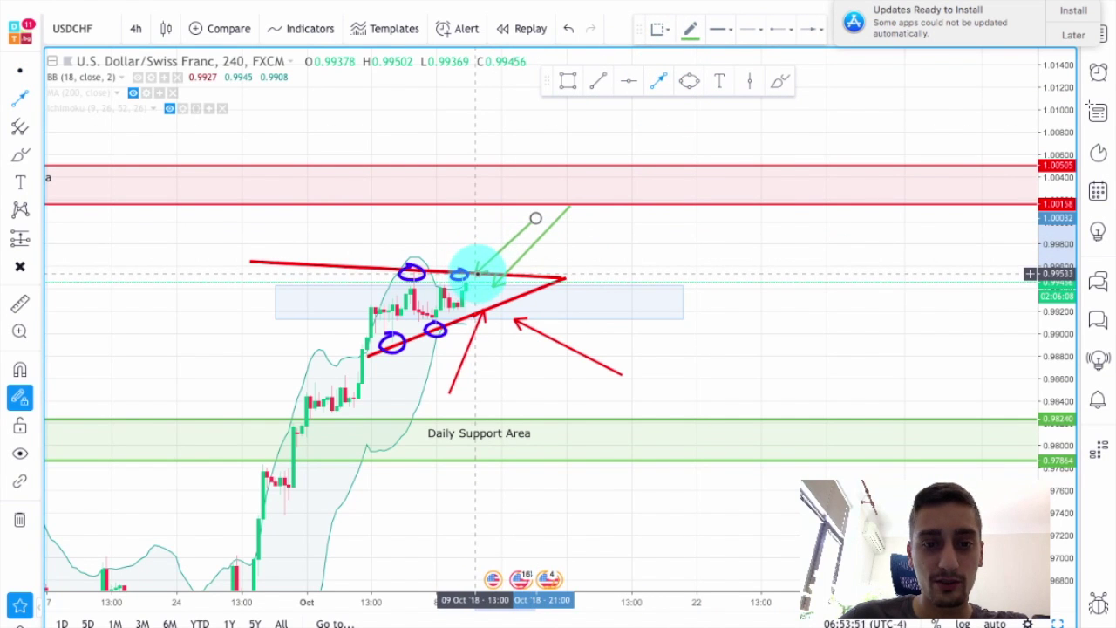
click(479, 273)
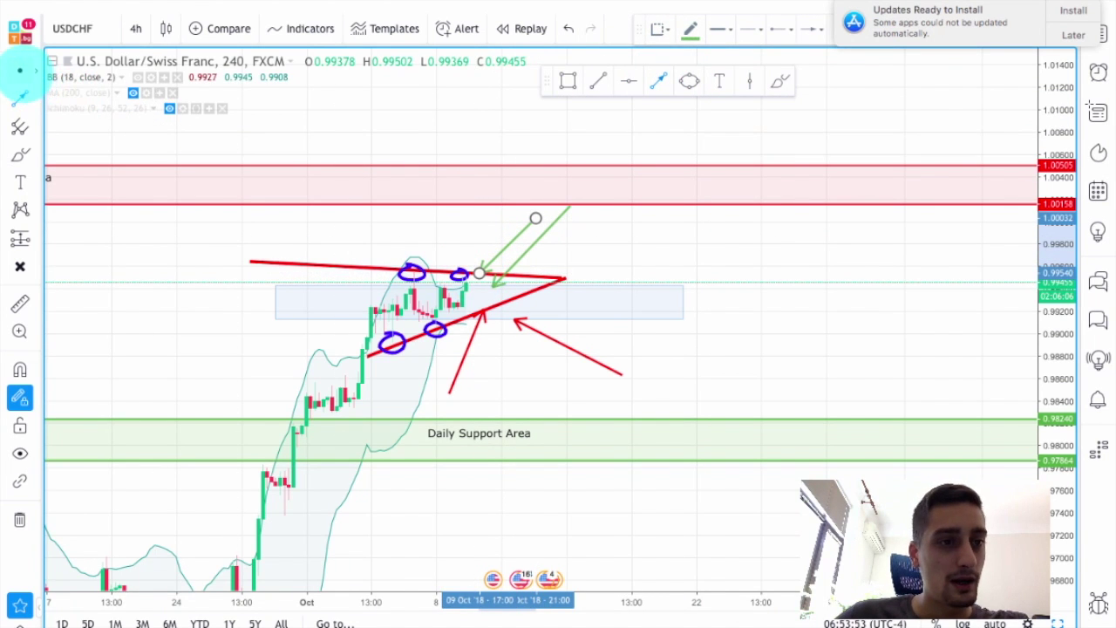
click(456, 224)
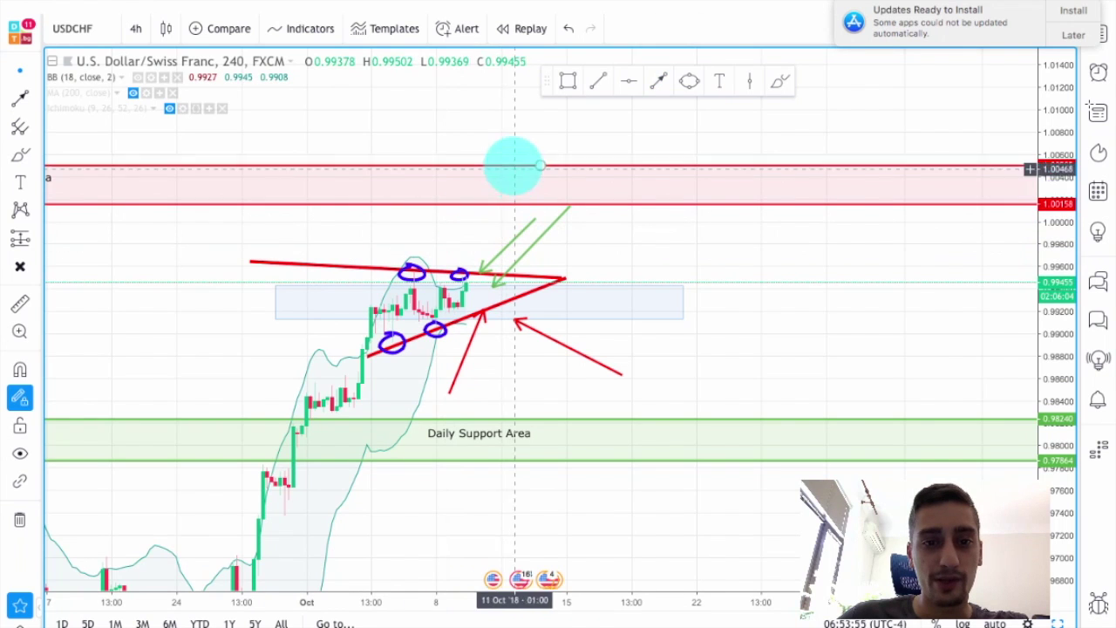
Step: Switch the chart to the 1 hour timeframe and rescale it around the triangle consolidation
drag(486, 144, 513, 130)
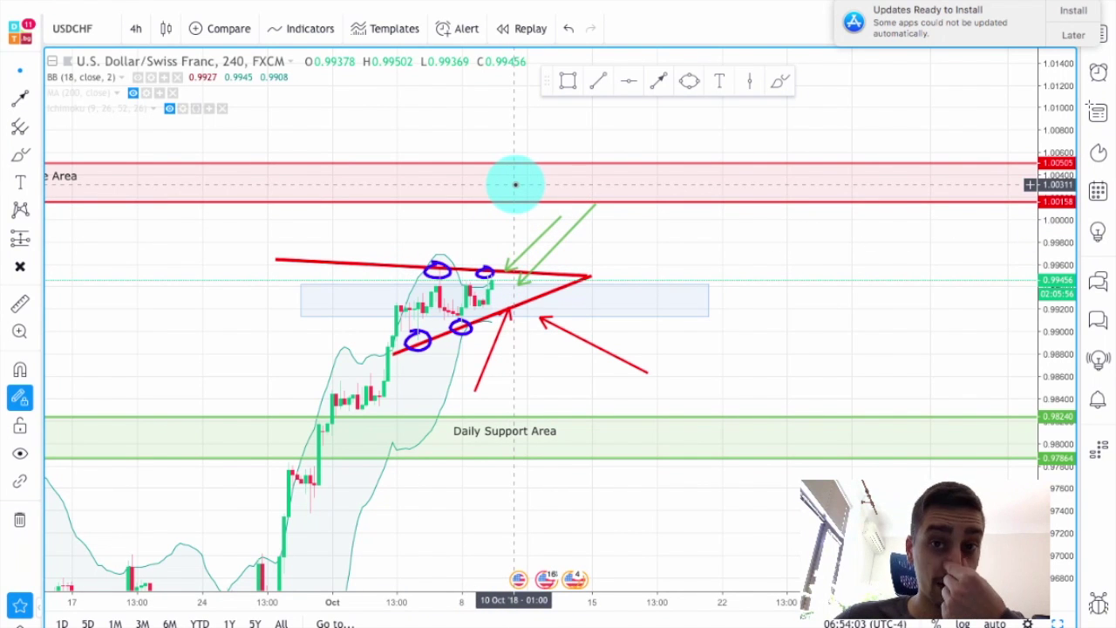
drag(751, 319, 769, 278)
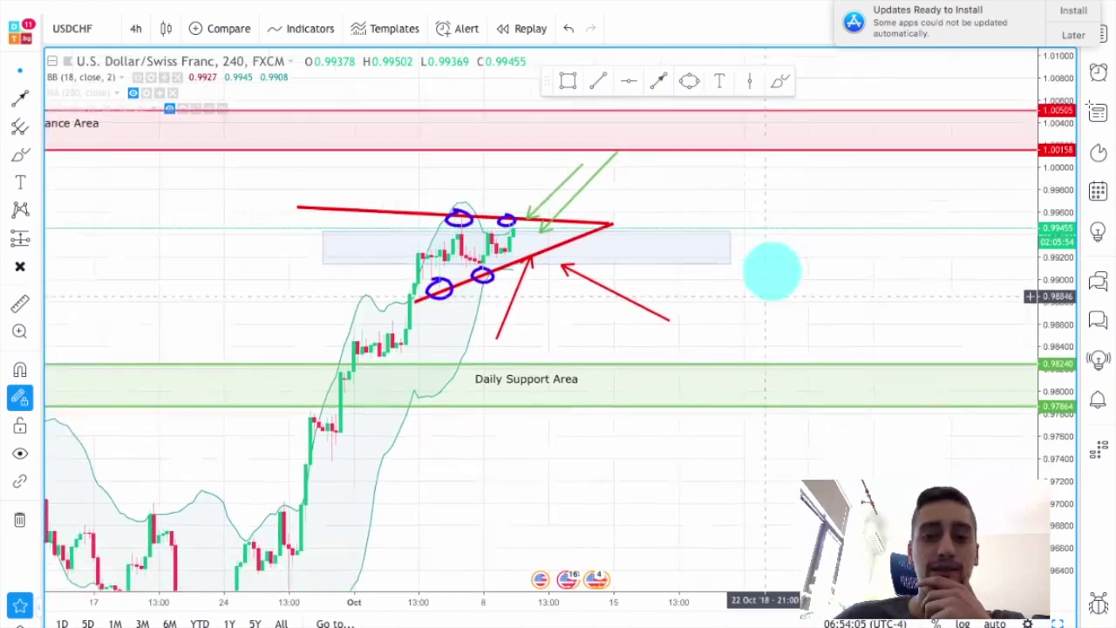
drag(710, 404, 678, 479)
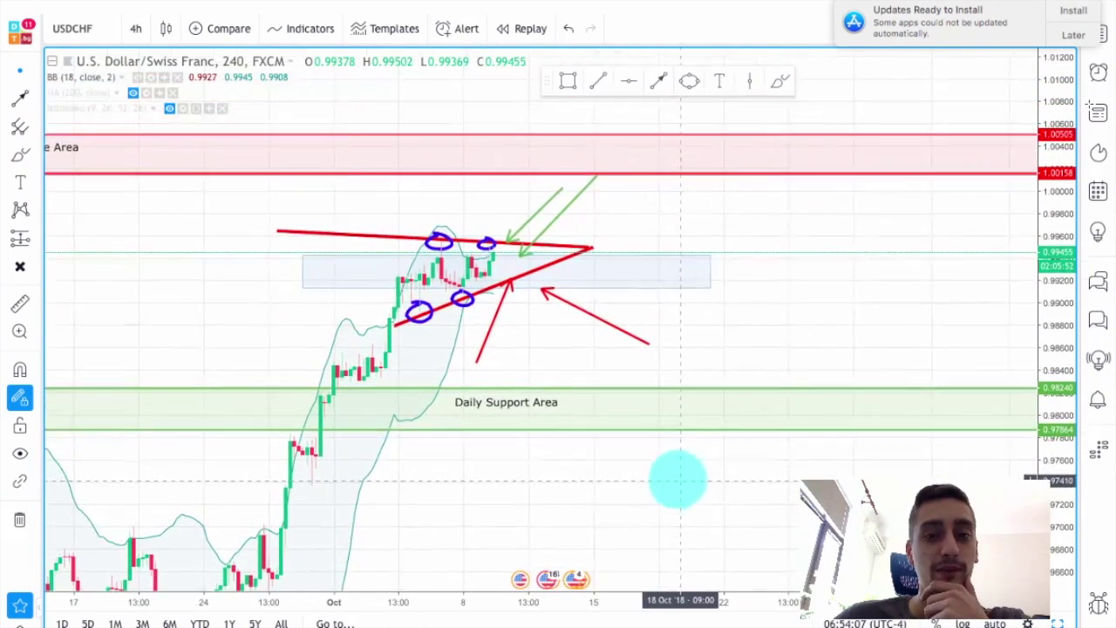
drag(780, 279, 738, 299)
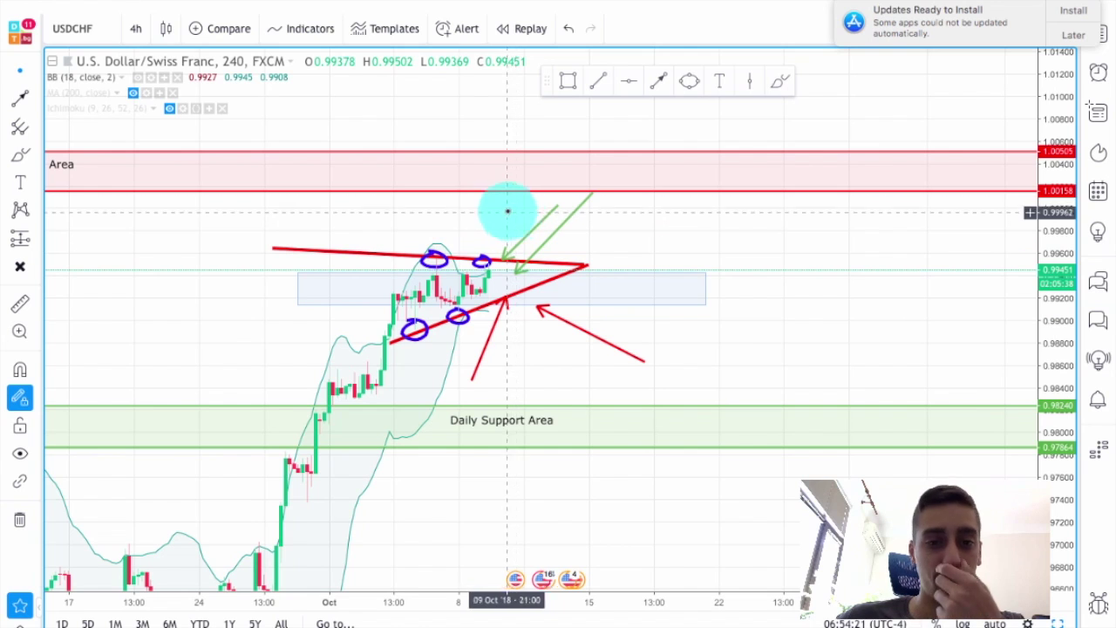
drag(487, 222, 493, 201)
click(136, 28)
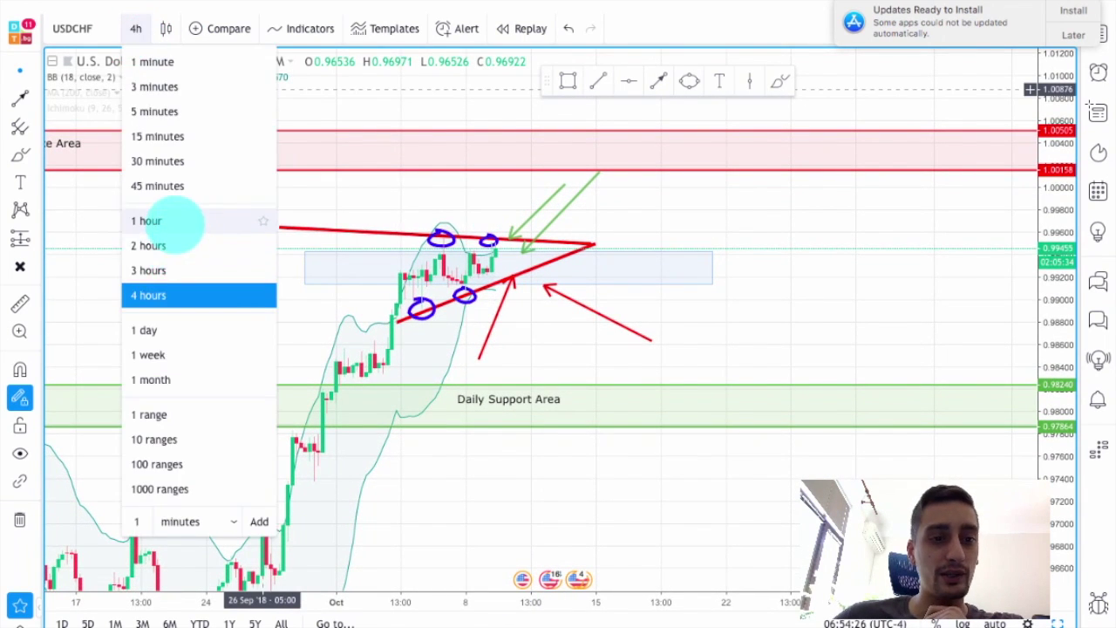
click(174, 225)
scroll(1041, 424, down, 2)
drag(1051, 464, 1038, 272)
scroll(773, 349, up, 1)
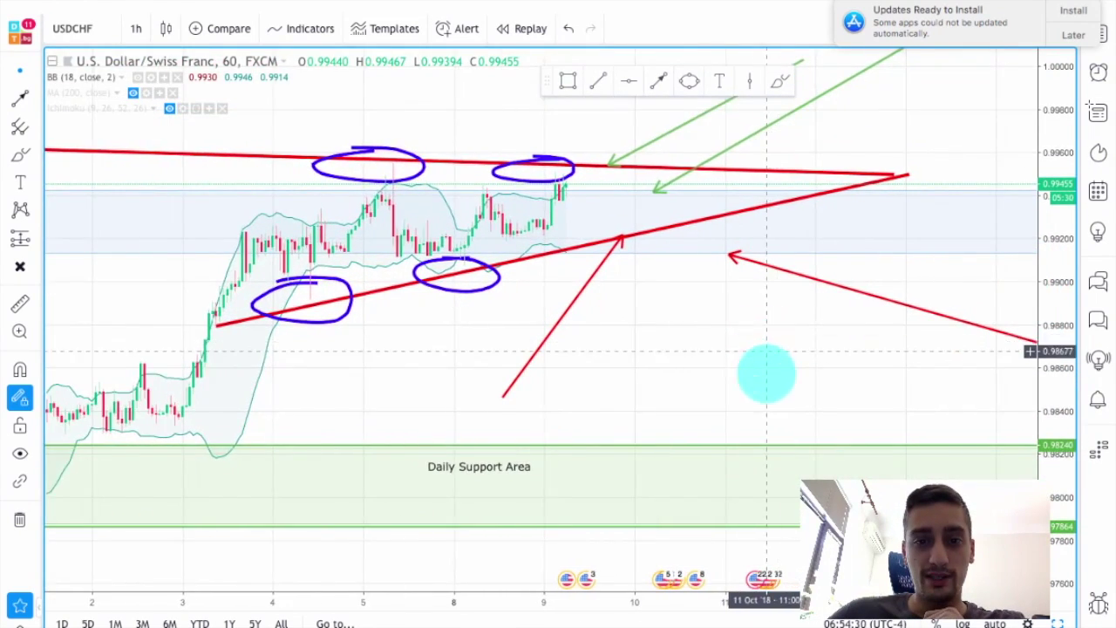
Step: Examine the triangle's price action on the 1 hour chart, including its candles, the blue rectangle and the space up to the red resistance area
drag(766, 373, 773, 420)
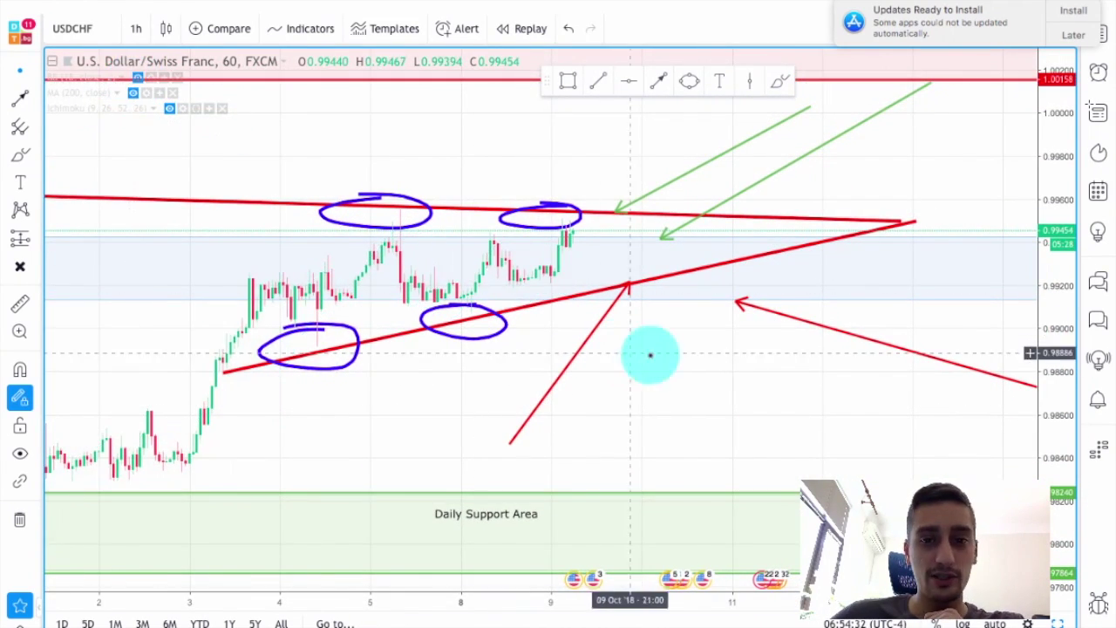
drag(650, 355, 691, 373)
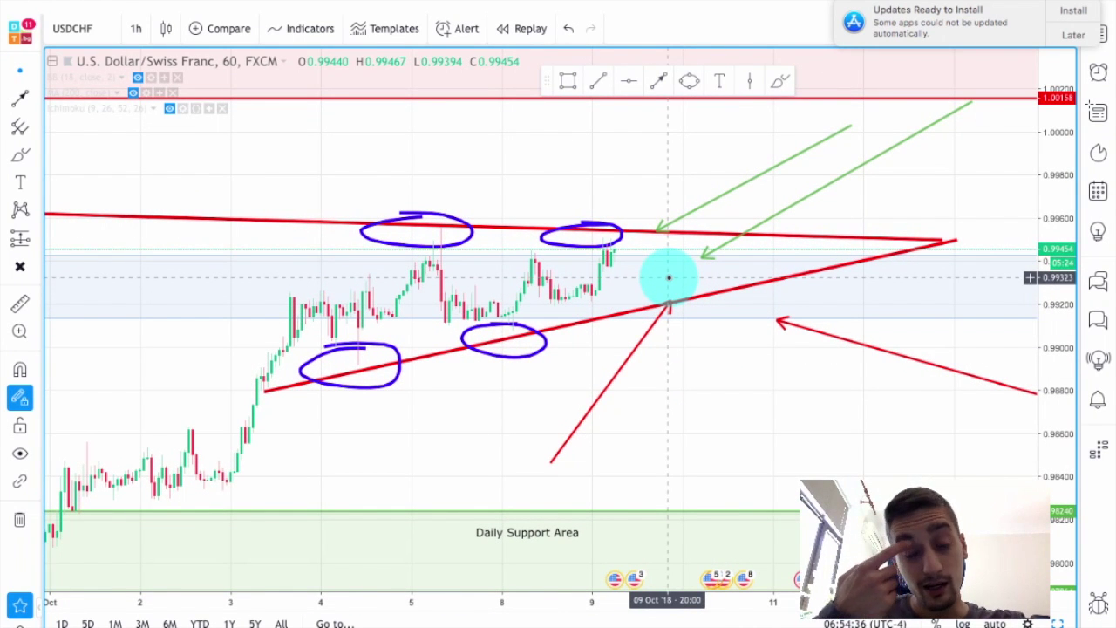
drag(626, 187, 568, 209)
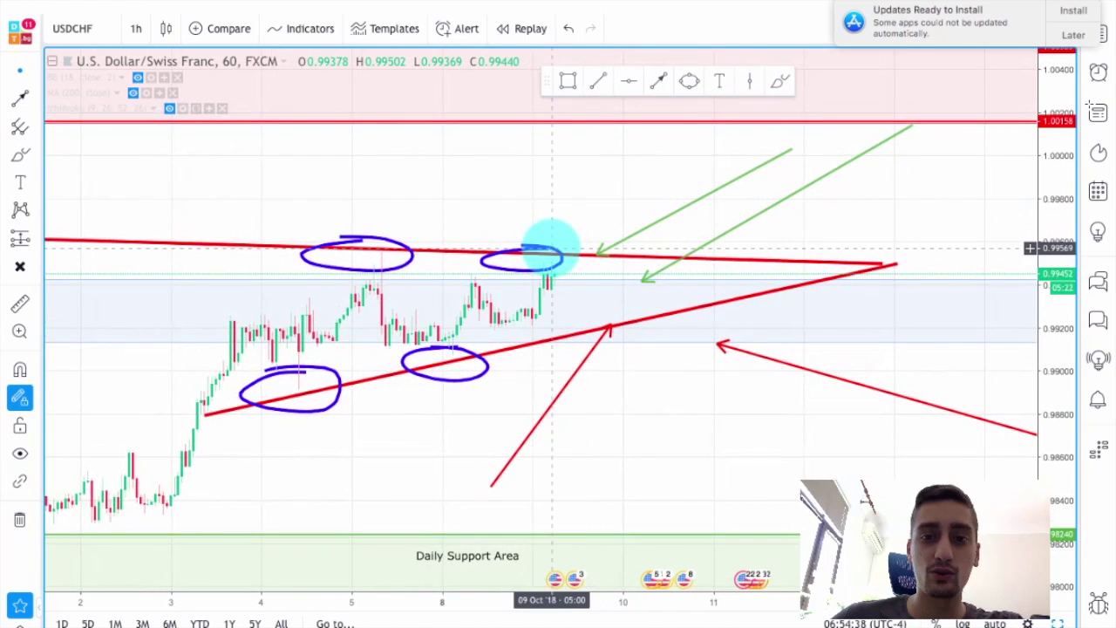
scroll(611, 222, down, 5)
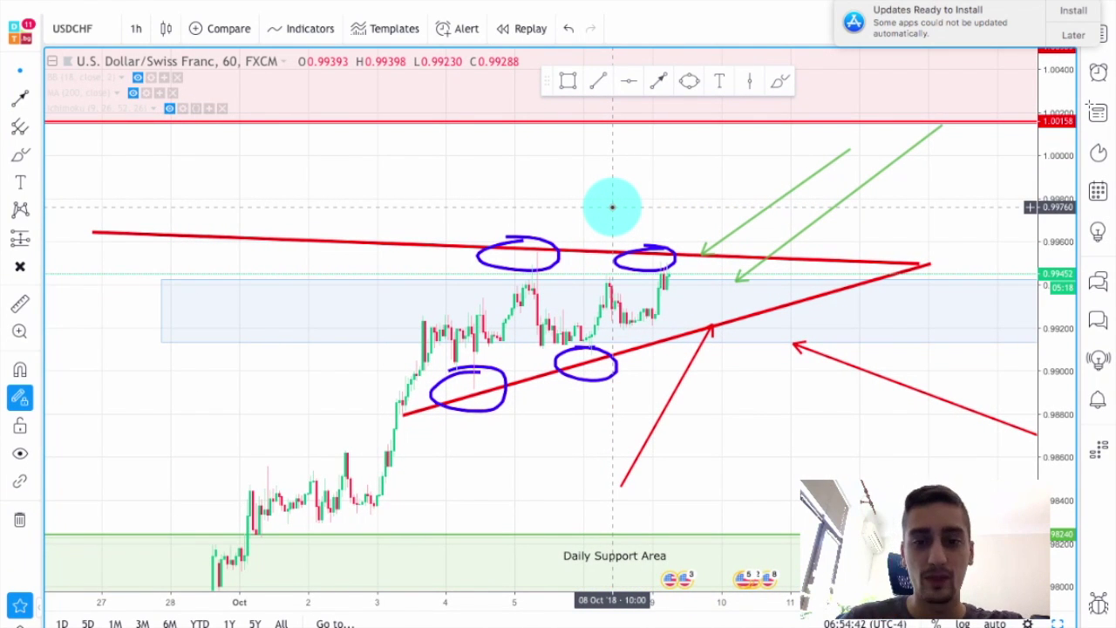
scroll(622, 195, right, 4)
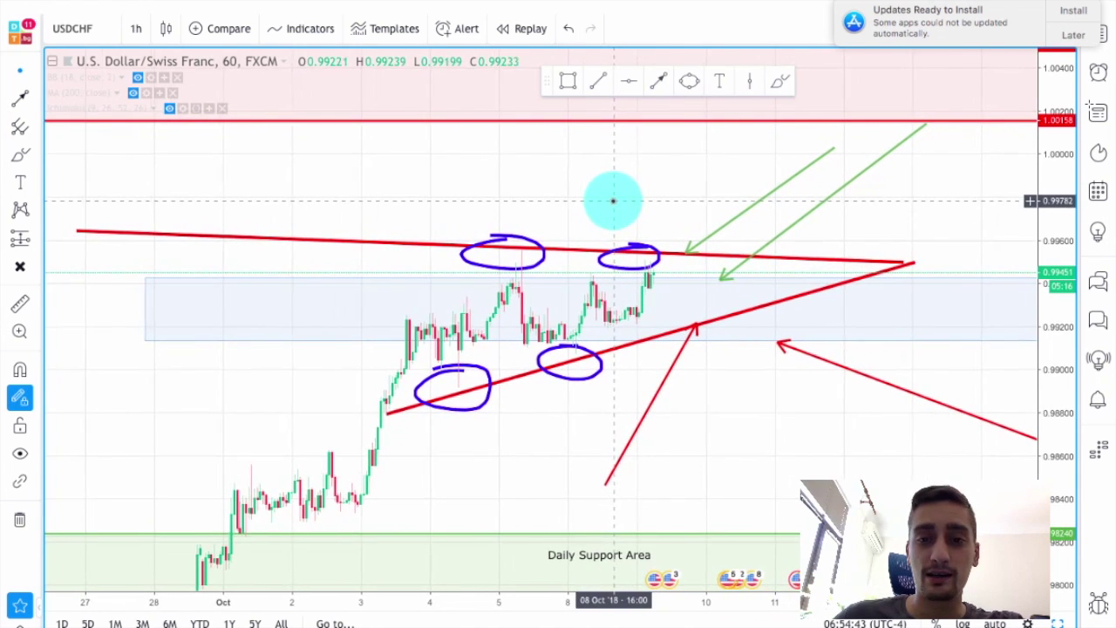
scroll(622, 196, right, 6)
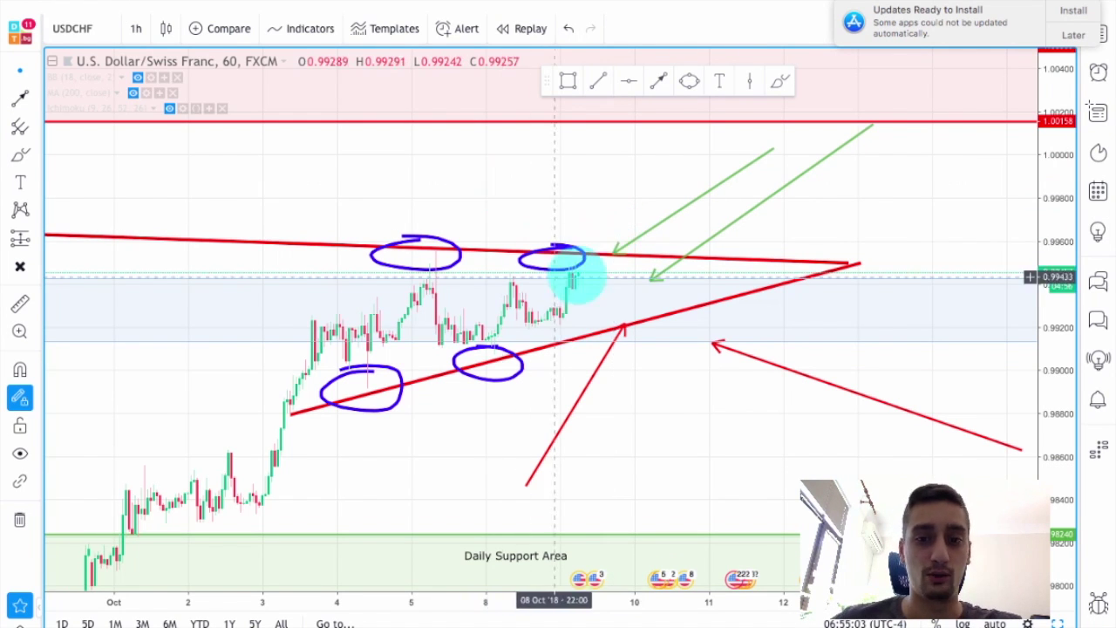
scroll(712, 406, down, 2)
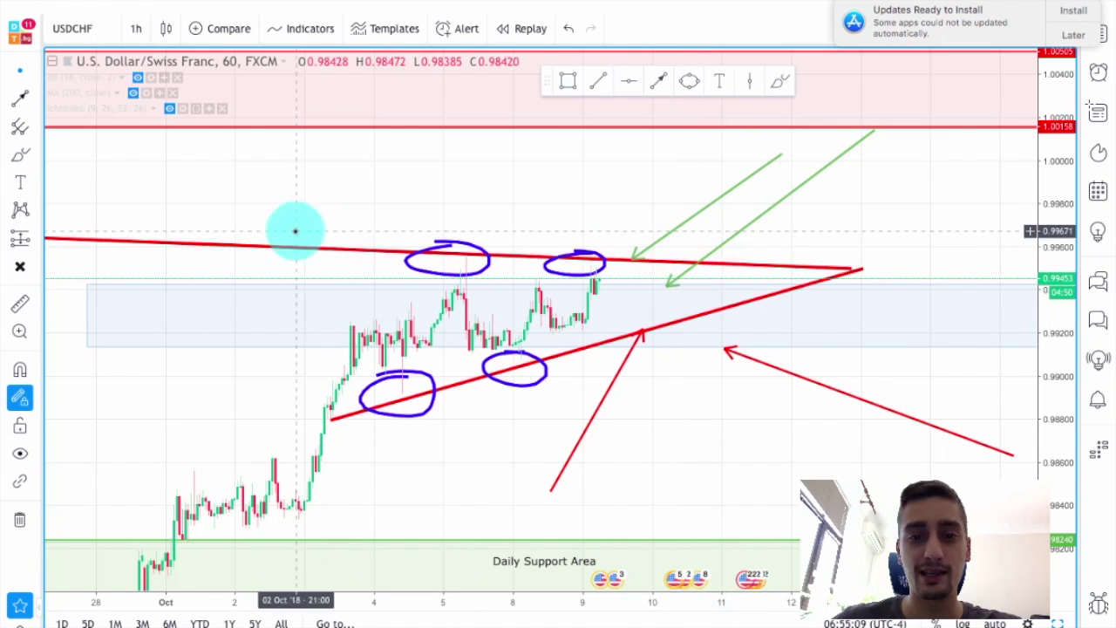
drag(642, 149, 627, 218)
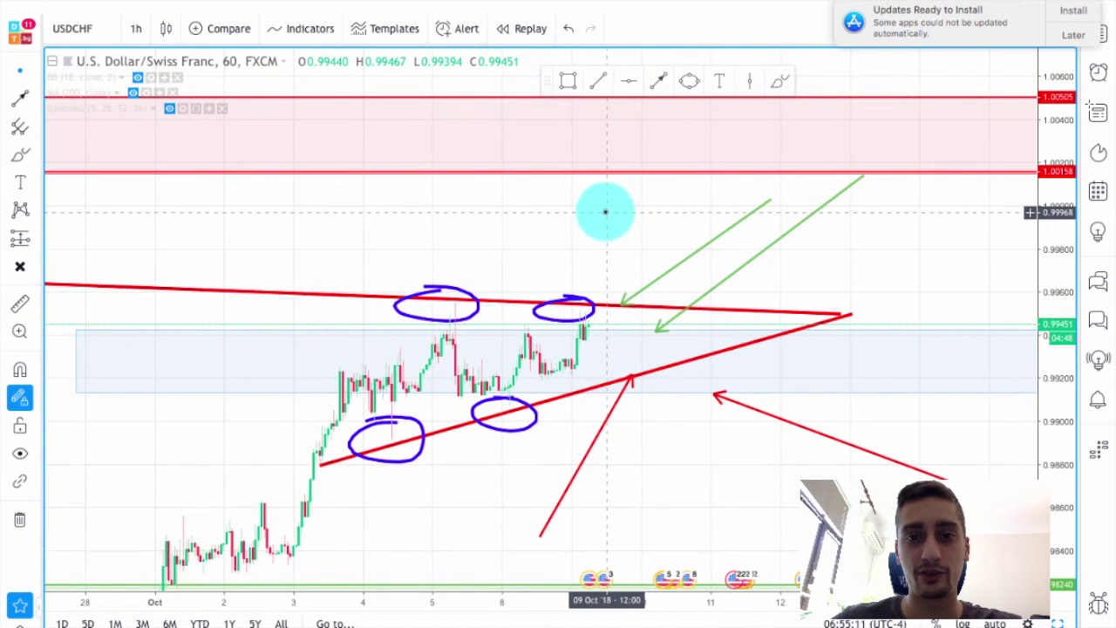
scroll(605, 217, down, 2)
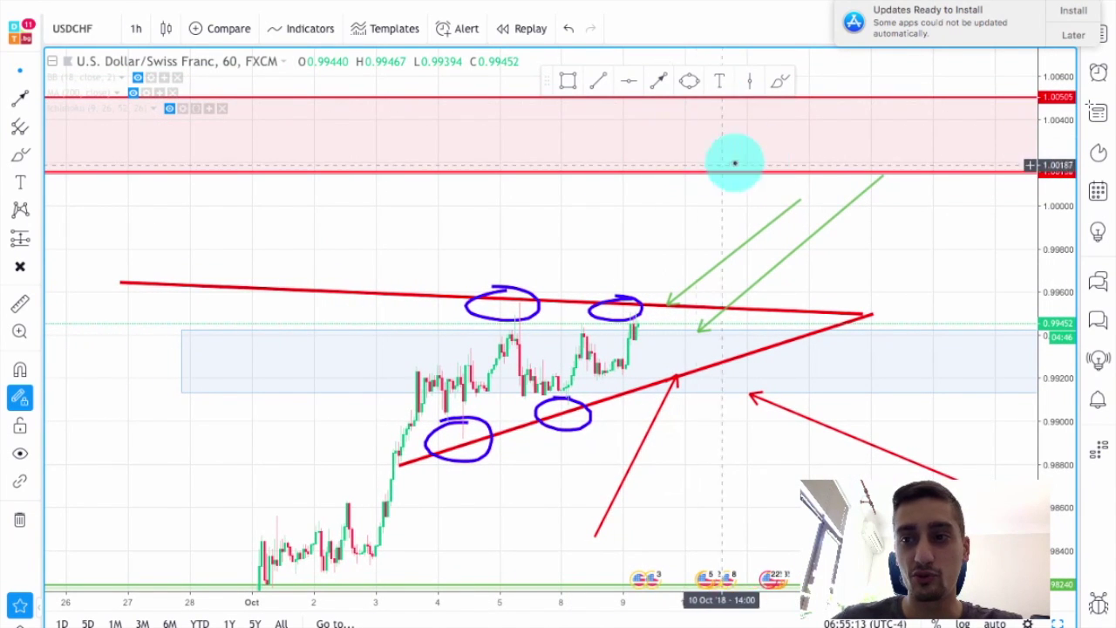
drag(683, 230, 498, 236)
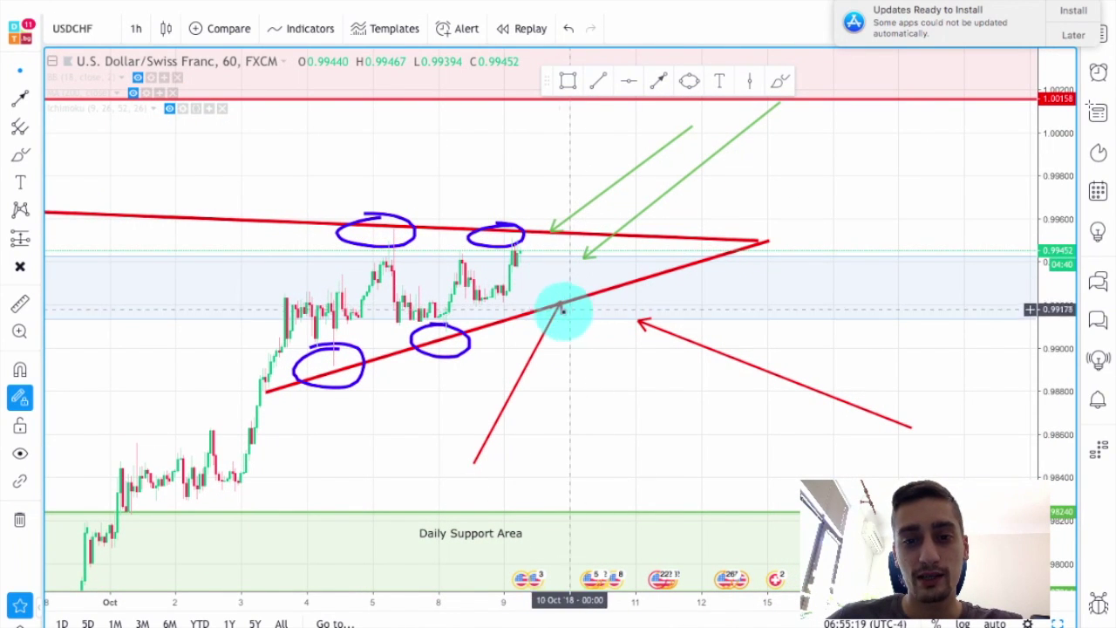
Step: Circle in orange with the Brush the spot where the triangle's rising lower line crosses the blue rectangle's lower edge
click(780, 81)
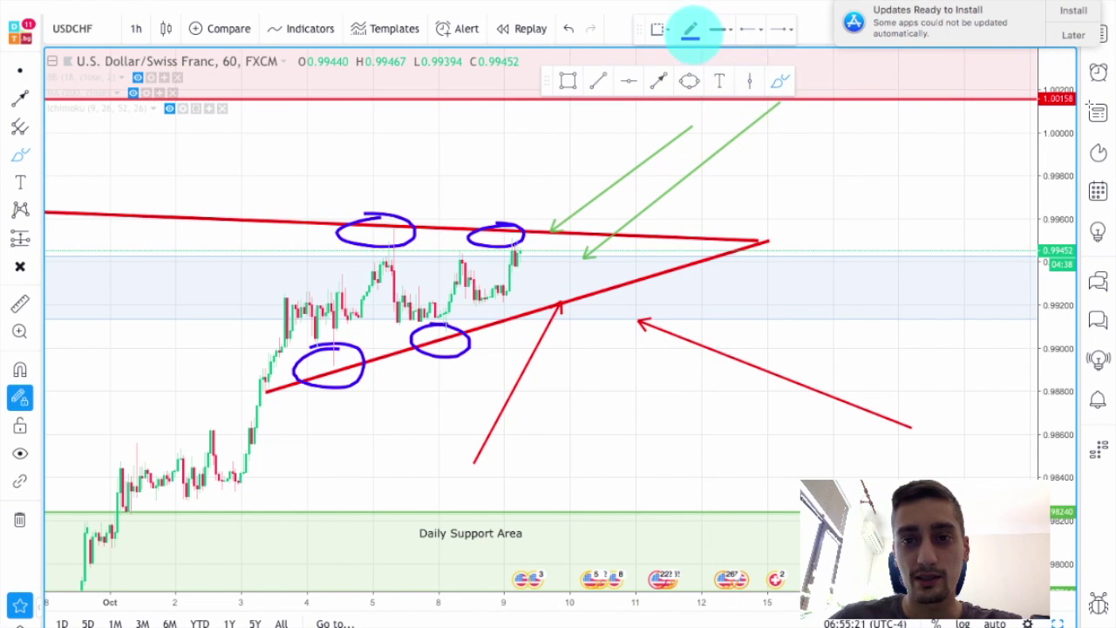
click(690, 29)
click(714, 74)
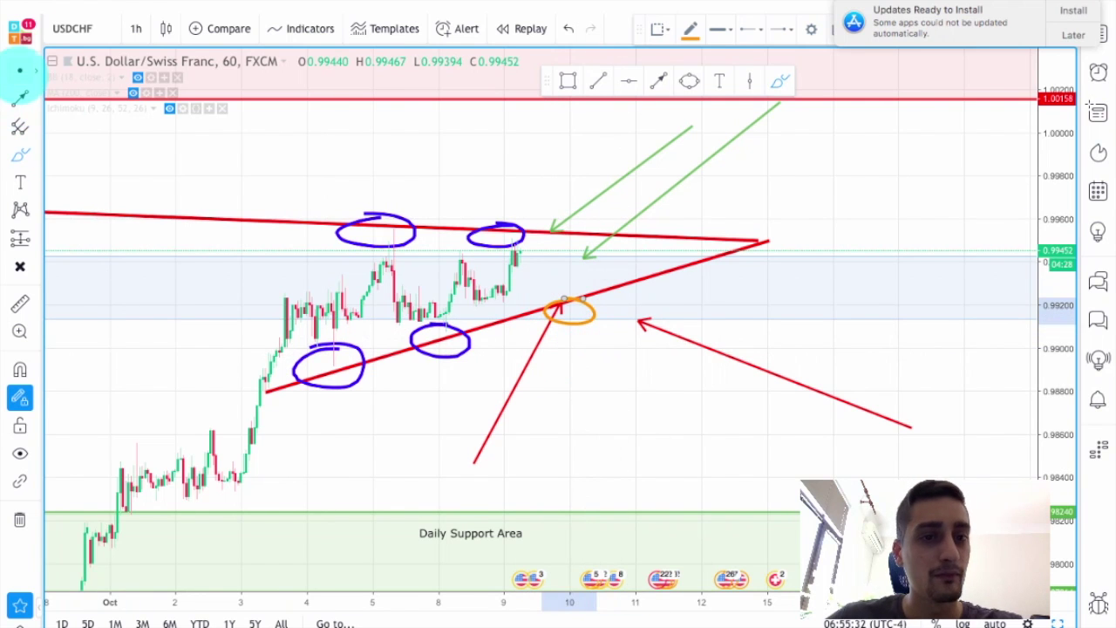
click(574, 212)
Step: Examine the room for a breakout from the triangle up to the red resistance area and down to the Daily Support Area
scroll(575, 212, up, 1)
scroll(548, 184, down, 2)
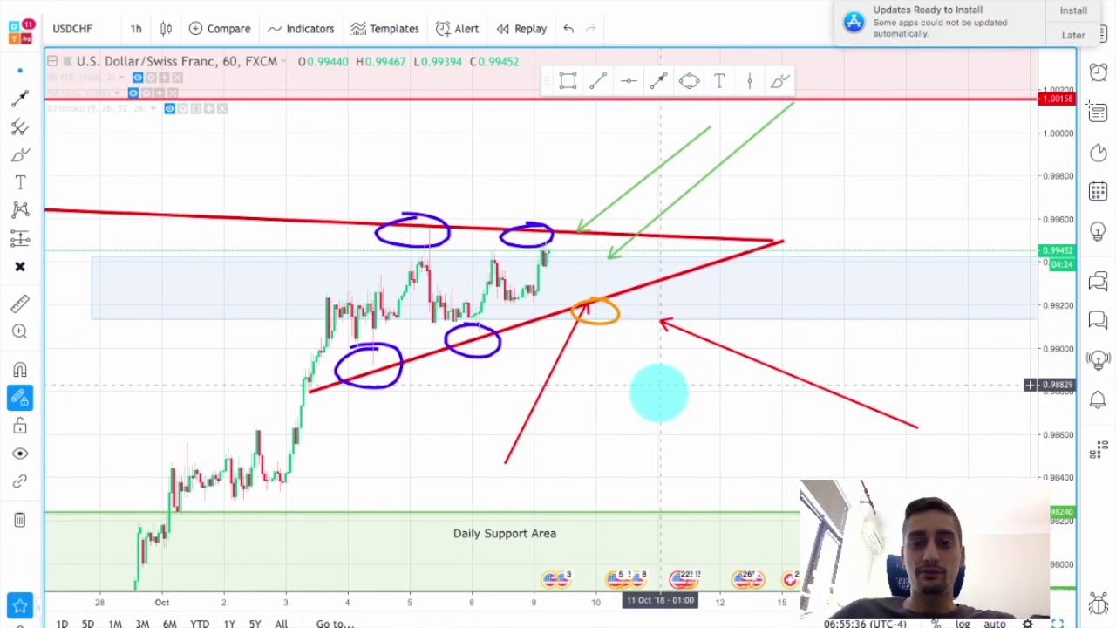
drag(658, 386, 658, 419)
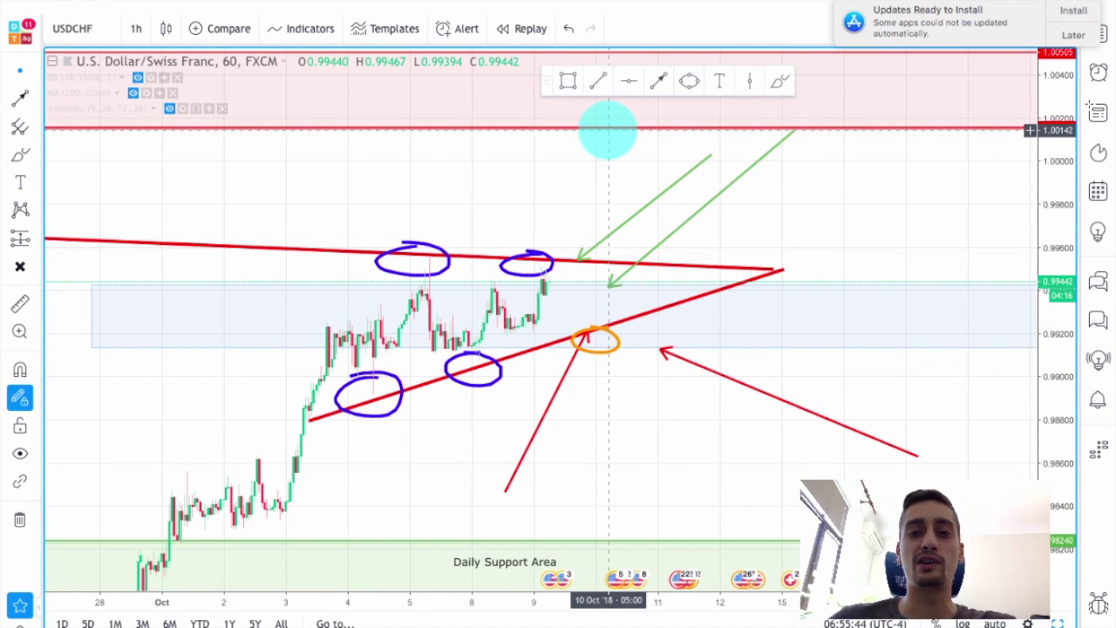
drag(612, 187, 623, 232)
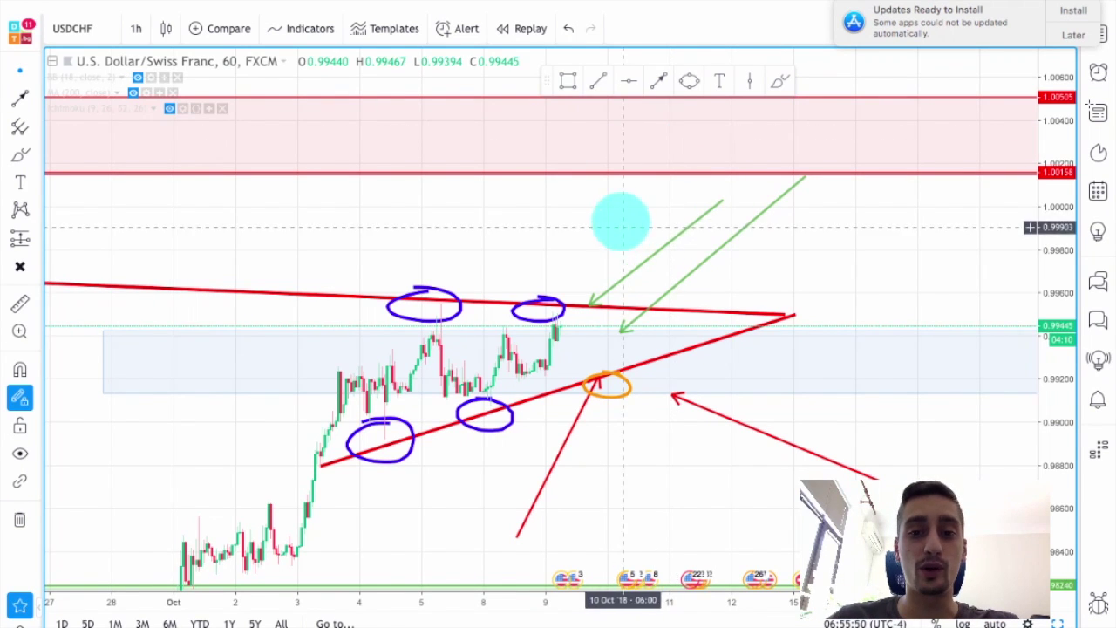
drag(619, 219, 548, 137)
drag(605, 410, 569, 275)
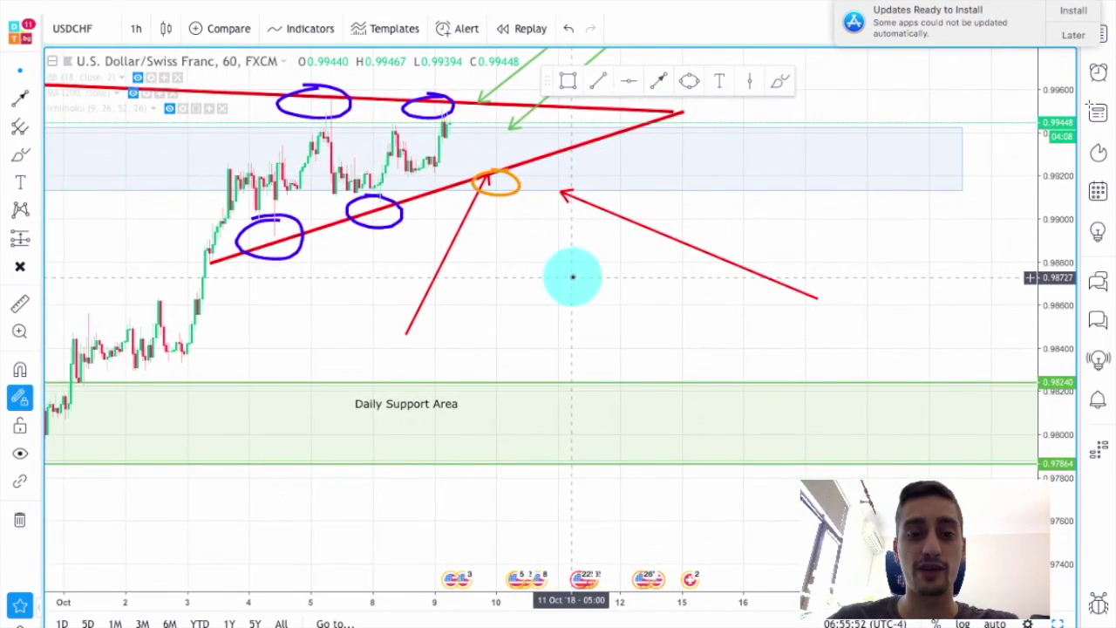
drag(654, 340, 601, 214)
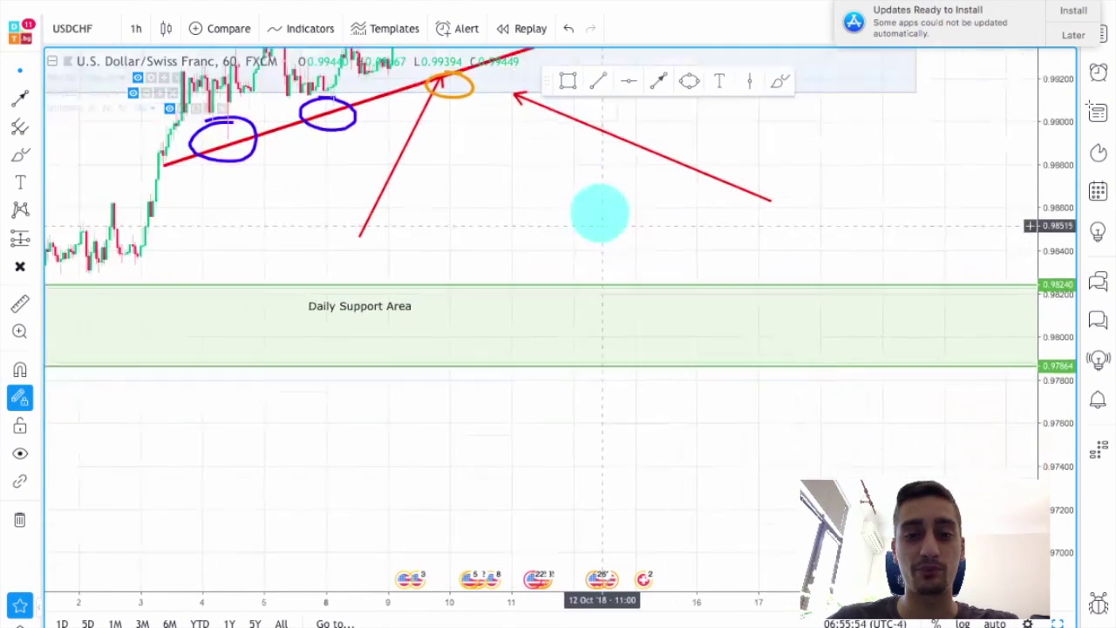
drag(570, 181, 748, 481)
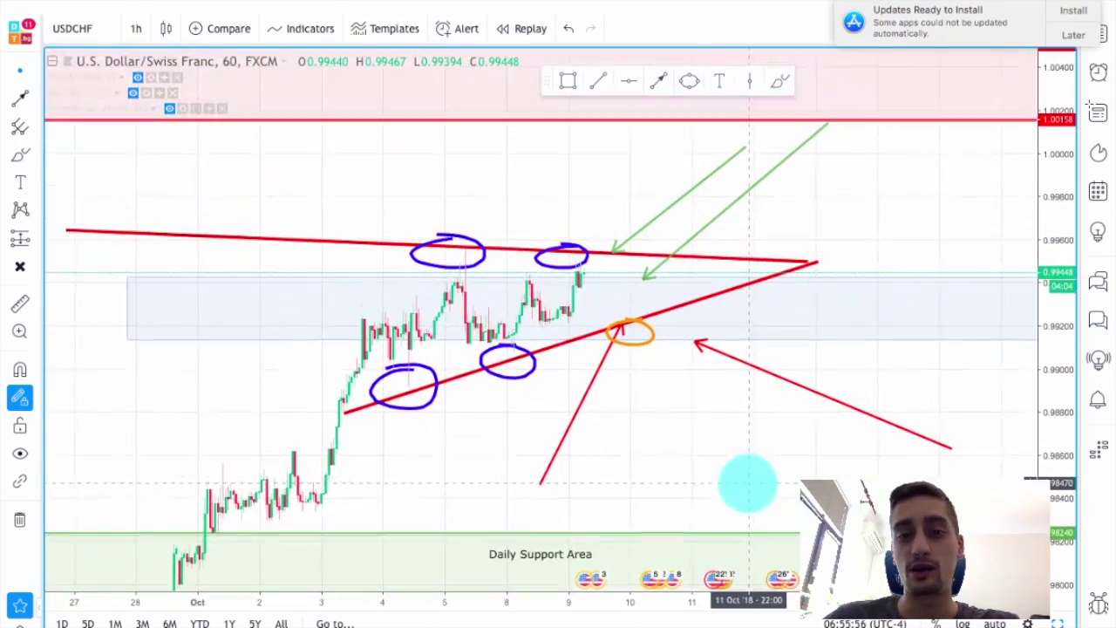
drag(643, 207, 613, 239)
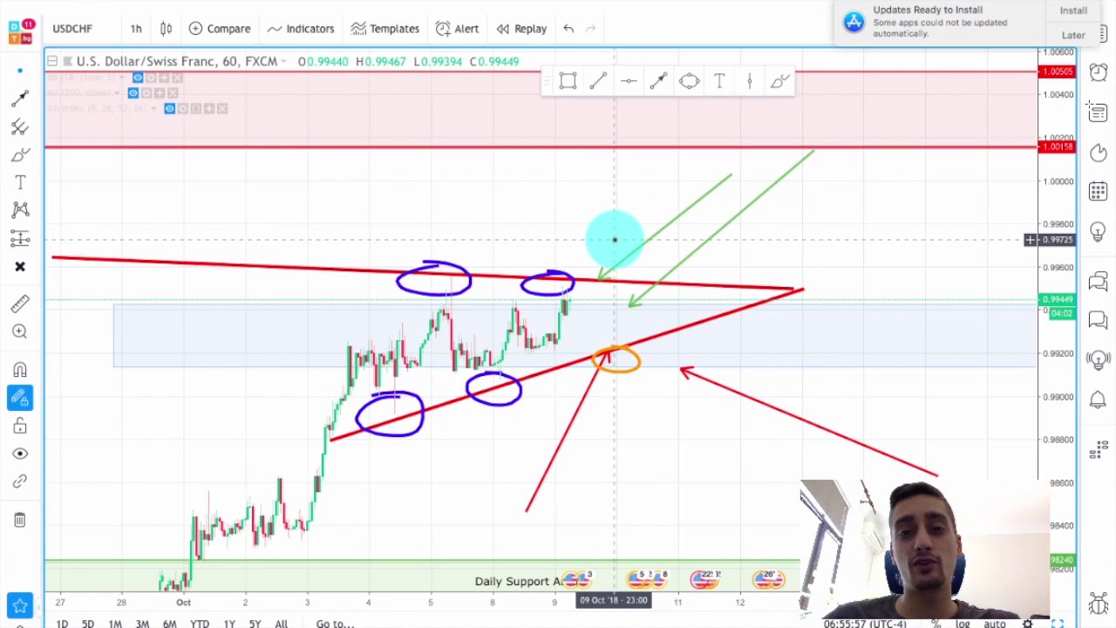